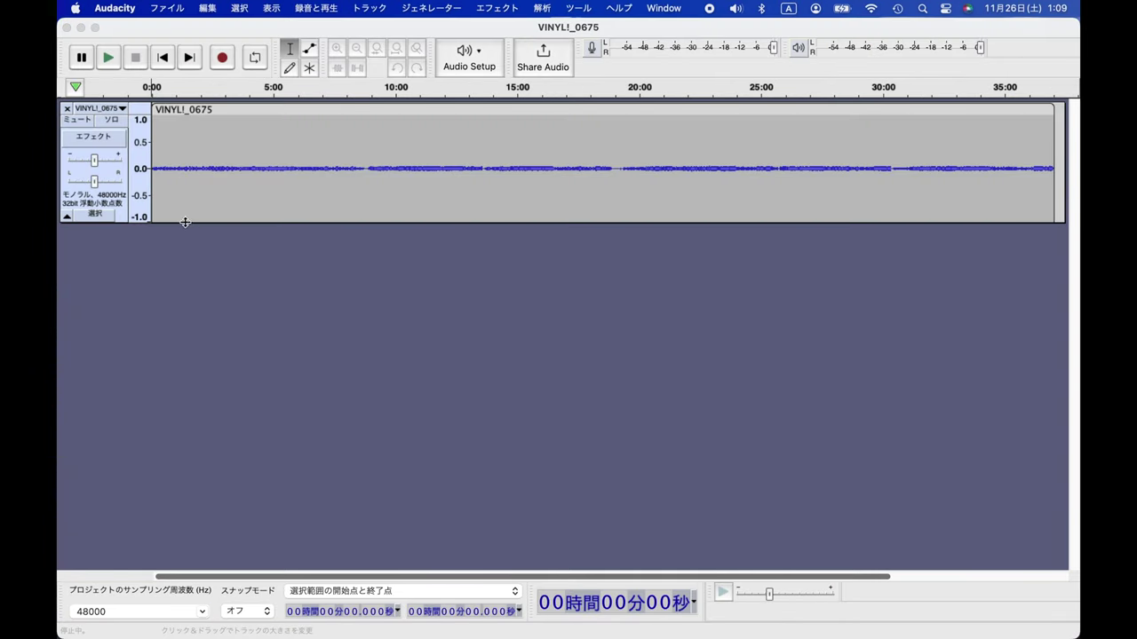
# - Normalize the whole VINYL!_0675 track to a peak amplitude of -0.0 dB with DC offset removal enabled
pyautogui.click(126, 219)
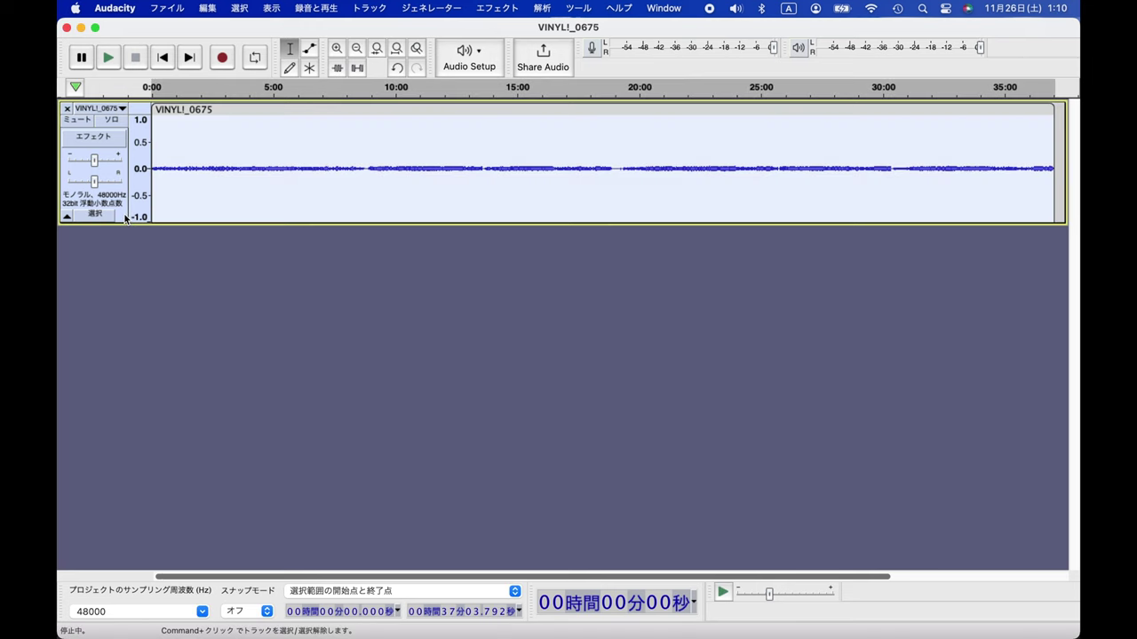
pyautogui.click(497, 9)
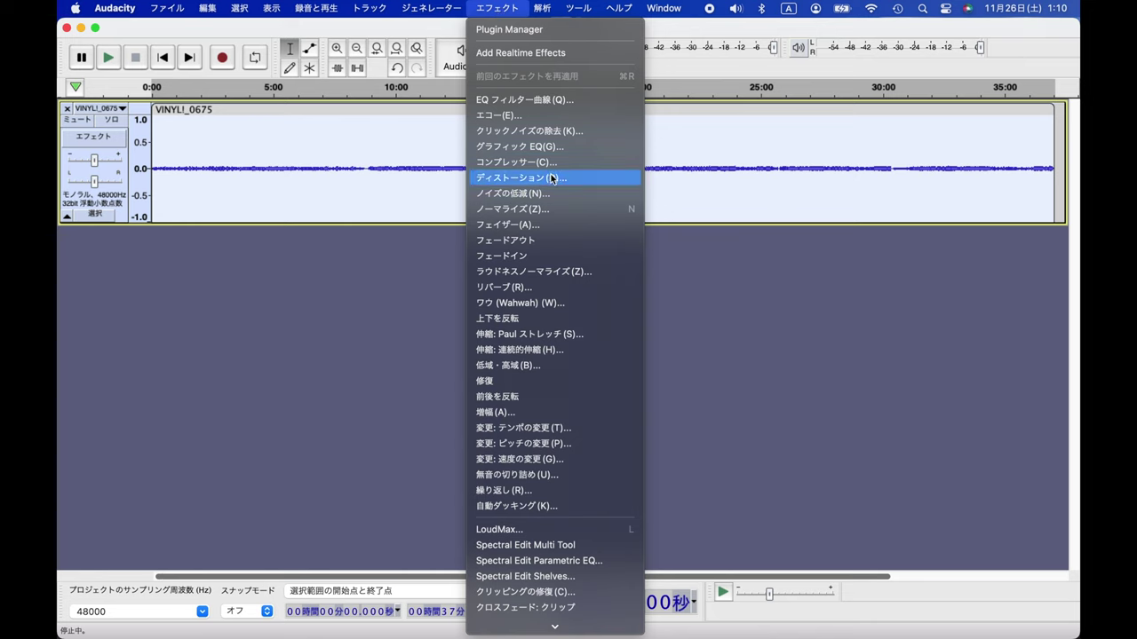
pyautogui.click(559, 209)
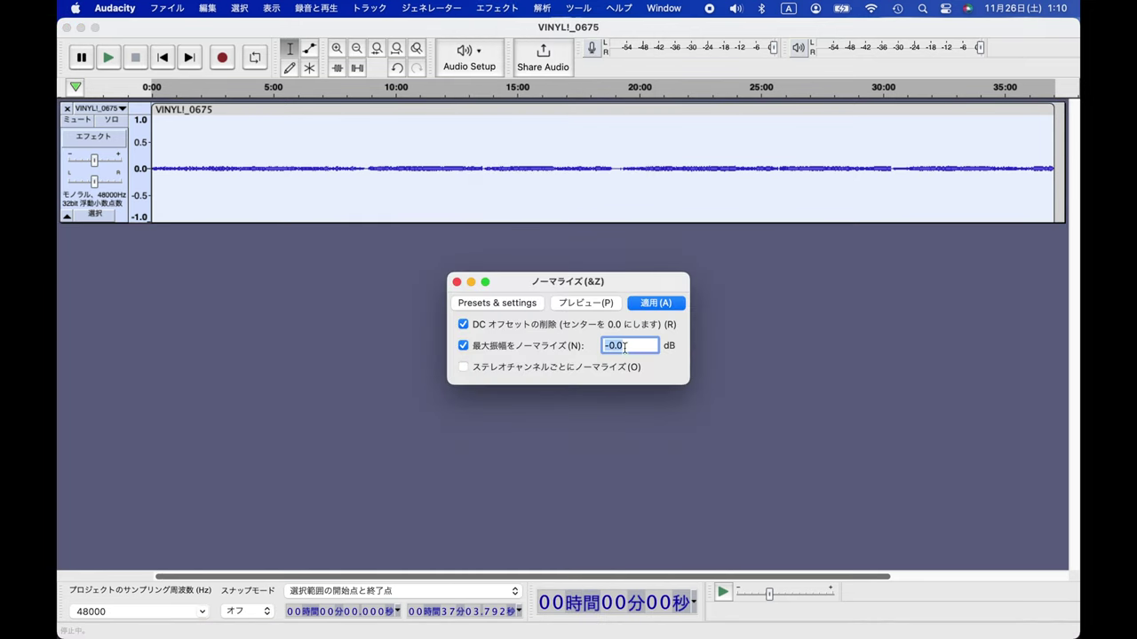
pyautogui.click(655, 306)
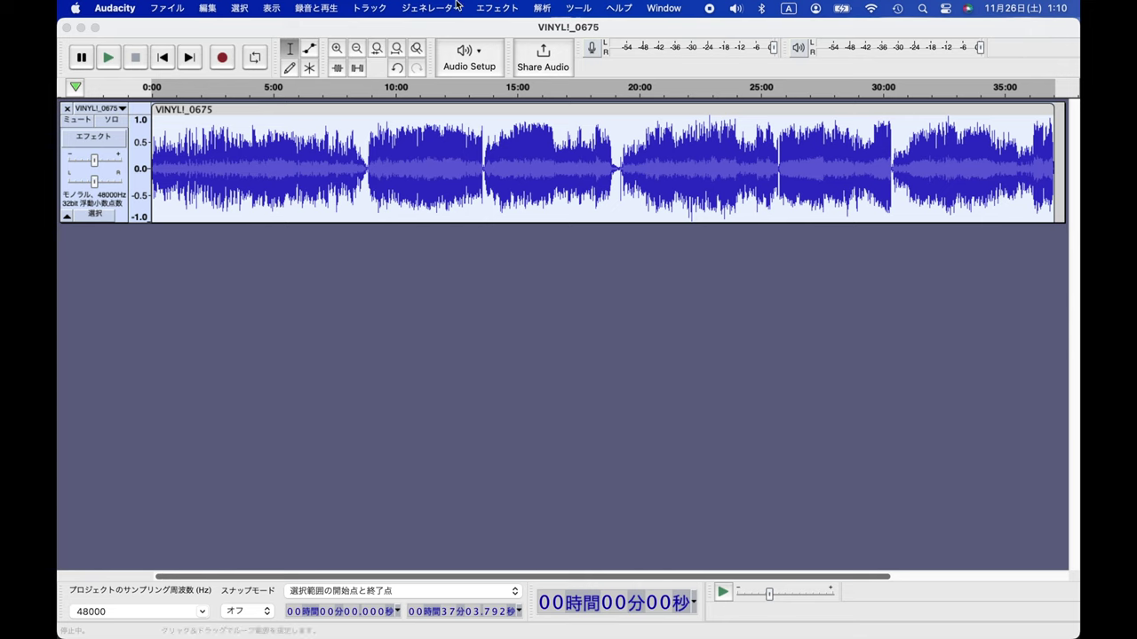
# - Apply the LoudMax limiter to the whole track with the Thresh value lowered slightly below 0 dB
pyautogui.click(512, 10)
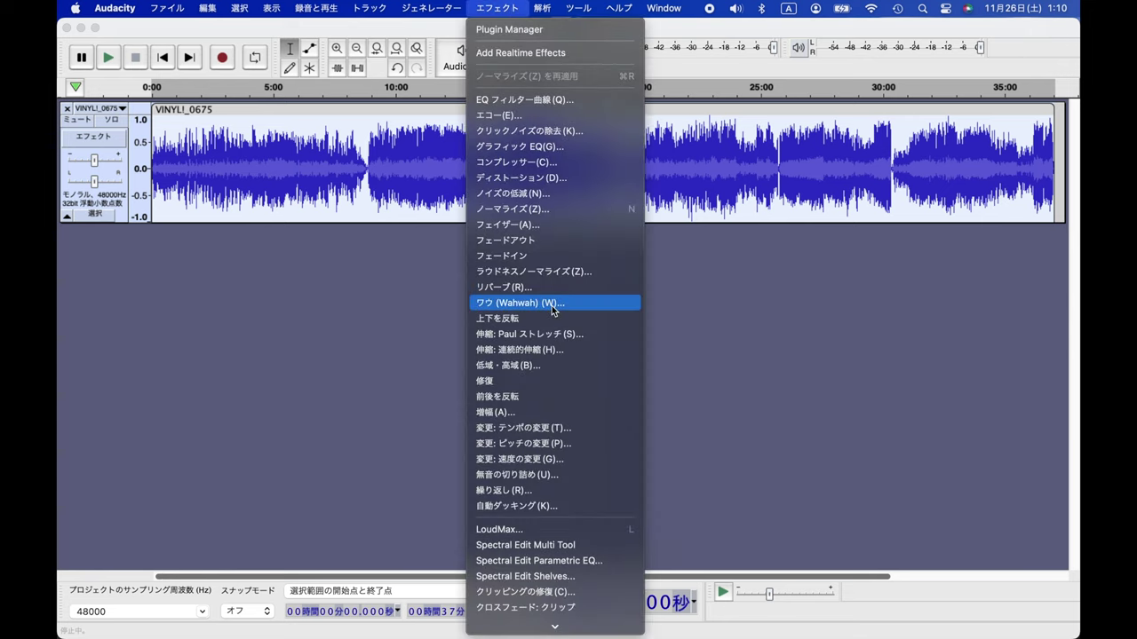
pyautogui.scroll(-4, 552, 306)
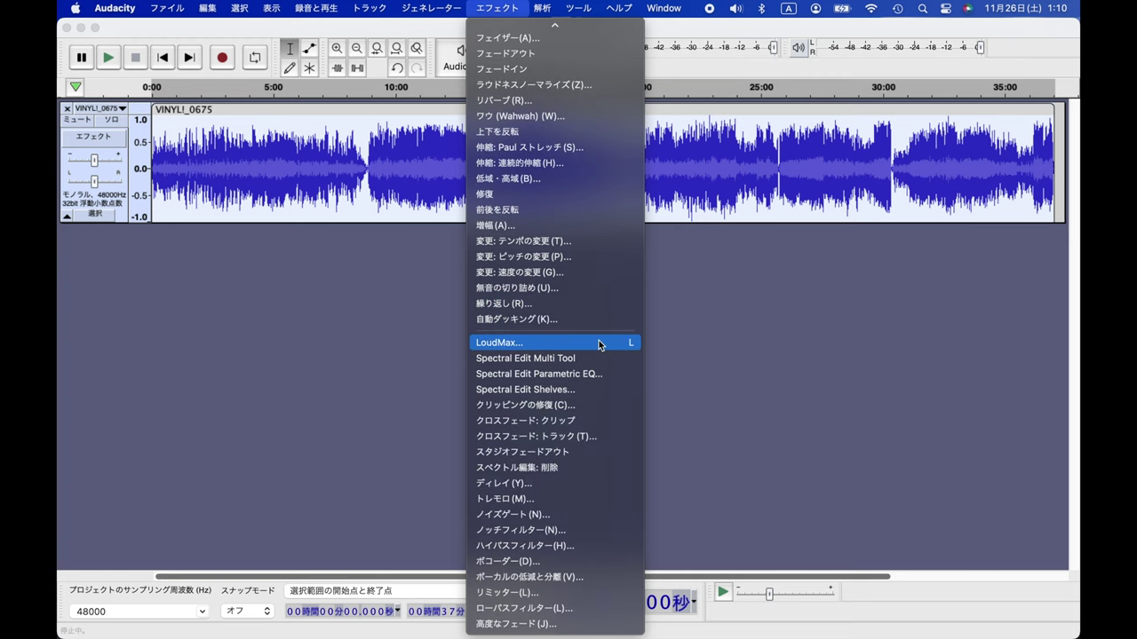
pyautogui.click(599, 343)
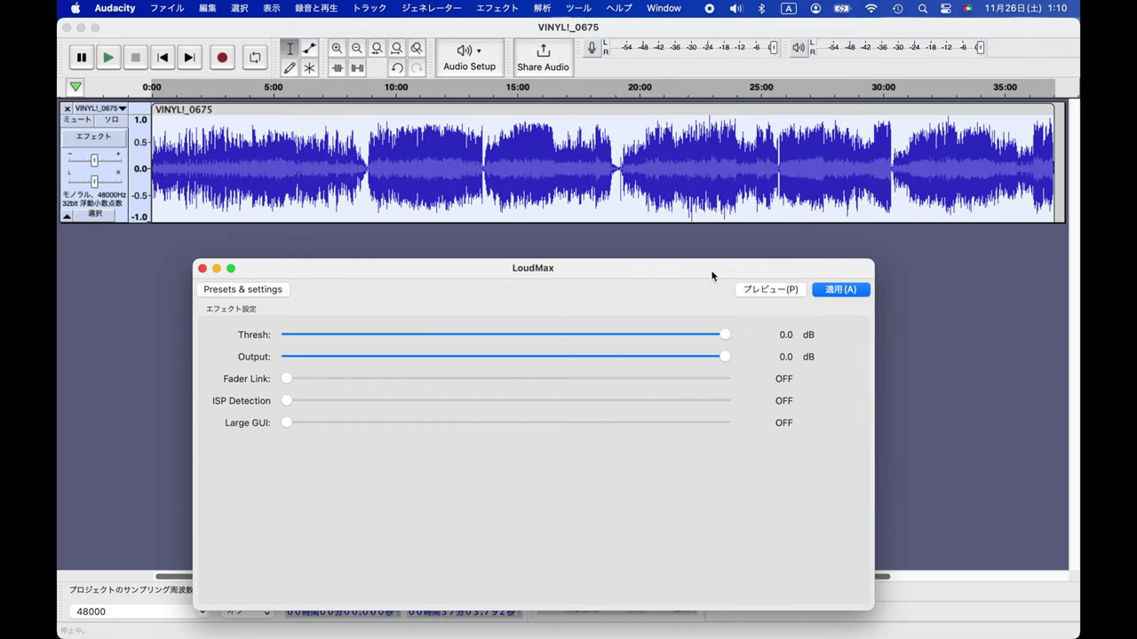
pyautogui.moveTo(727, 336); pyautogui.dragTo(715, 337)
pyautogui.click(850, 290)
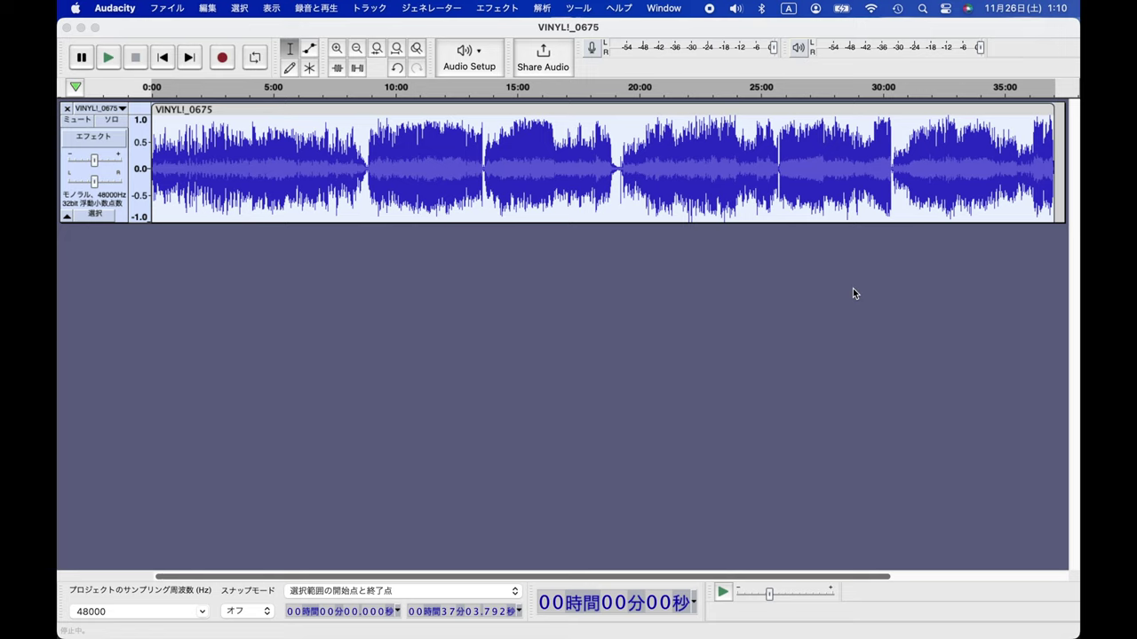
# - Play the beginning of the recording and examine its waveform closely to find where the music starts
pyautogui.click(139, 162)
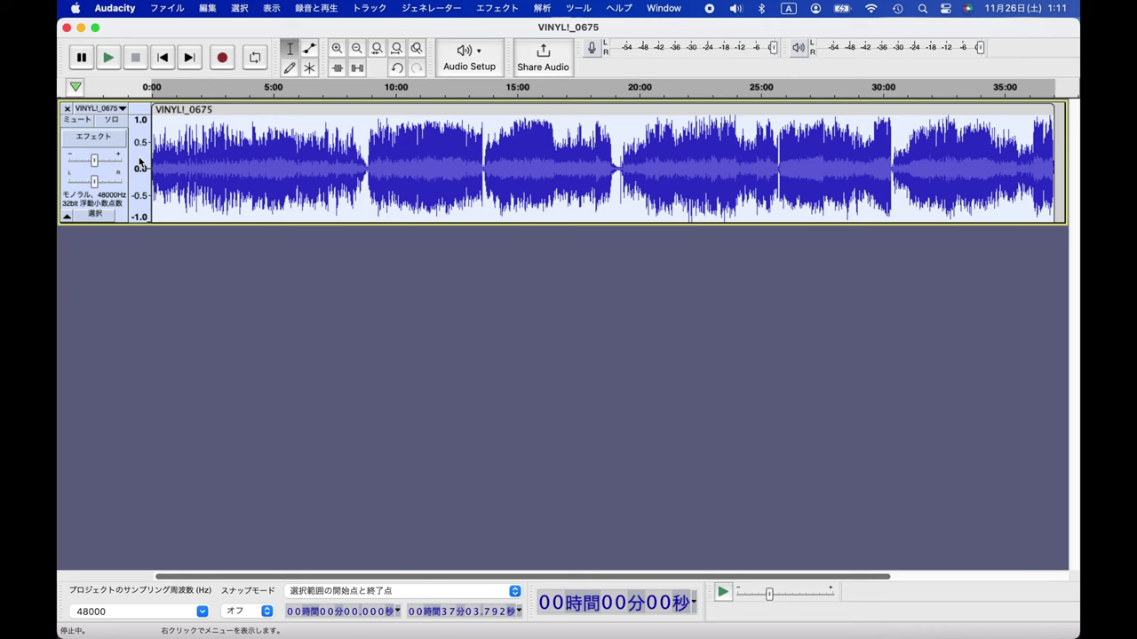
pyautogui.press('super+1')
pyautogui.press('super+1')
pyautogui.press('super+1')
pyautogui.press('super+1')
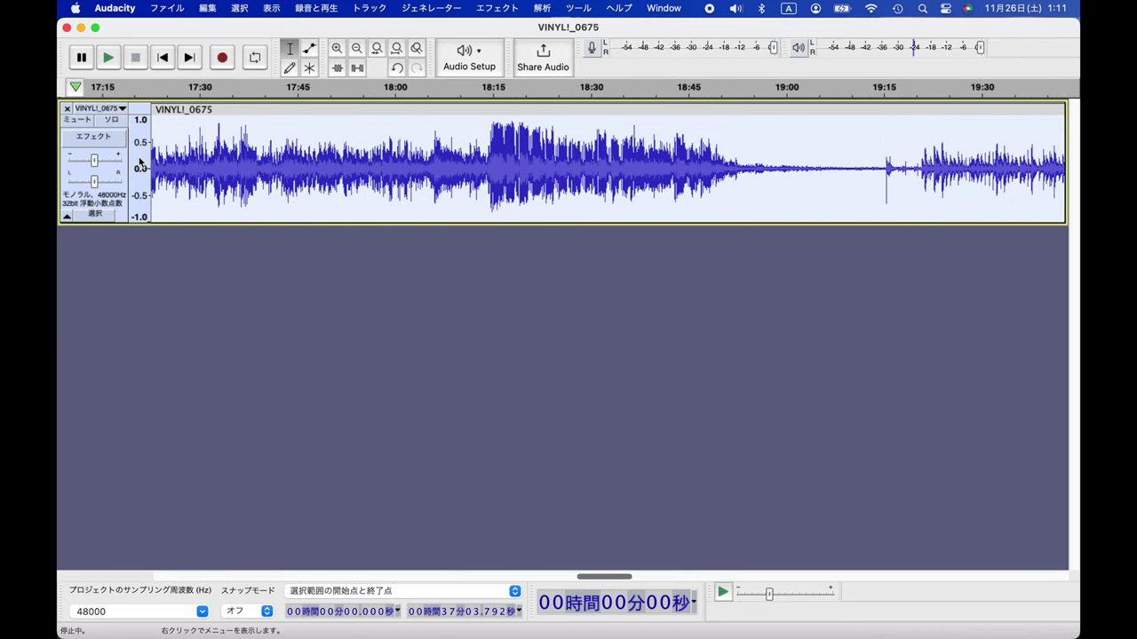
pyautogui.press('space')
pyautogui.press('super+1')
pyautogui.press('super+1')
pyautogui.press('super+1')
pyautogui.press('super+1')
pyautogui.press('super+1')
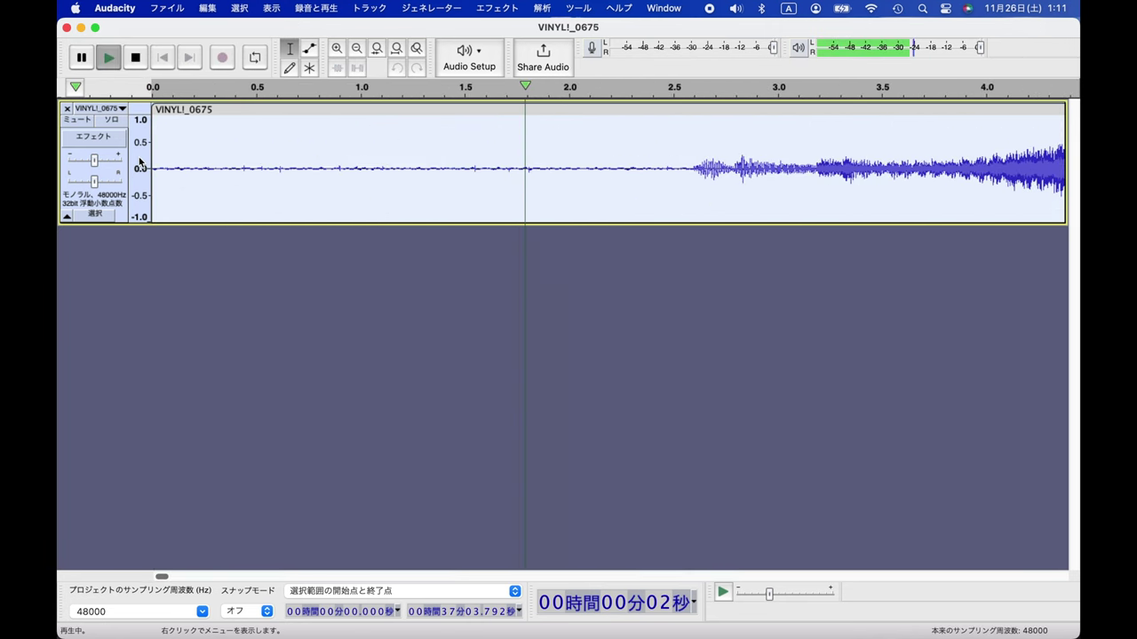
pyautogui.press('space')
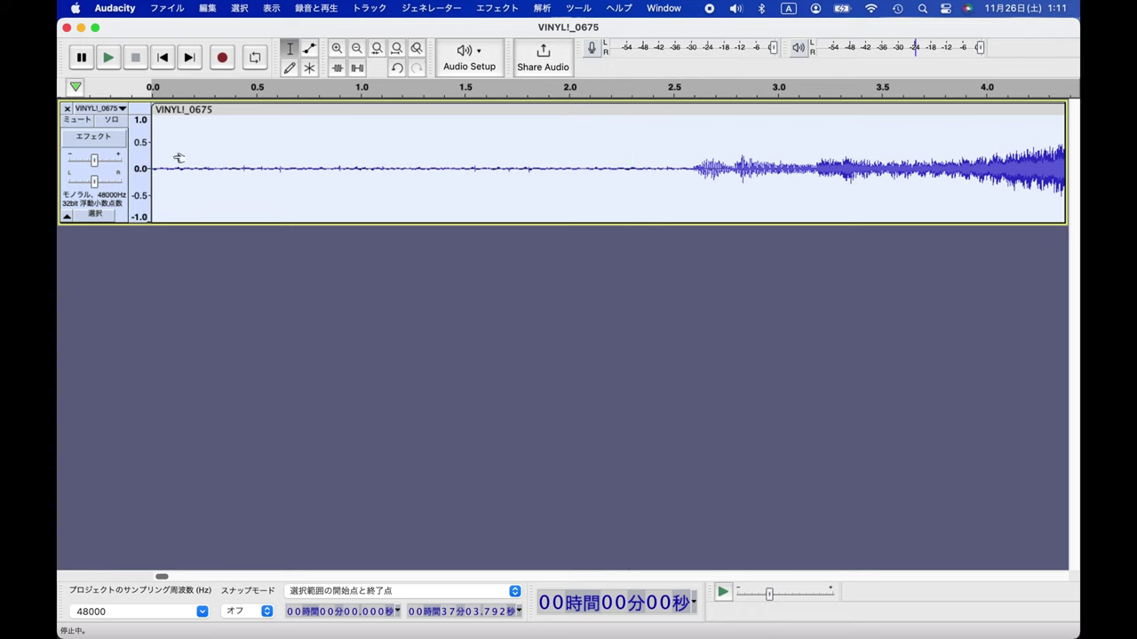
# - Check playback from about 2.5 s, just before the music starts, and delete everything from the track start up to that point
pyautogui.click(682, 170)
pyautogui.press('space')
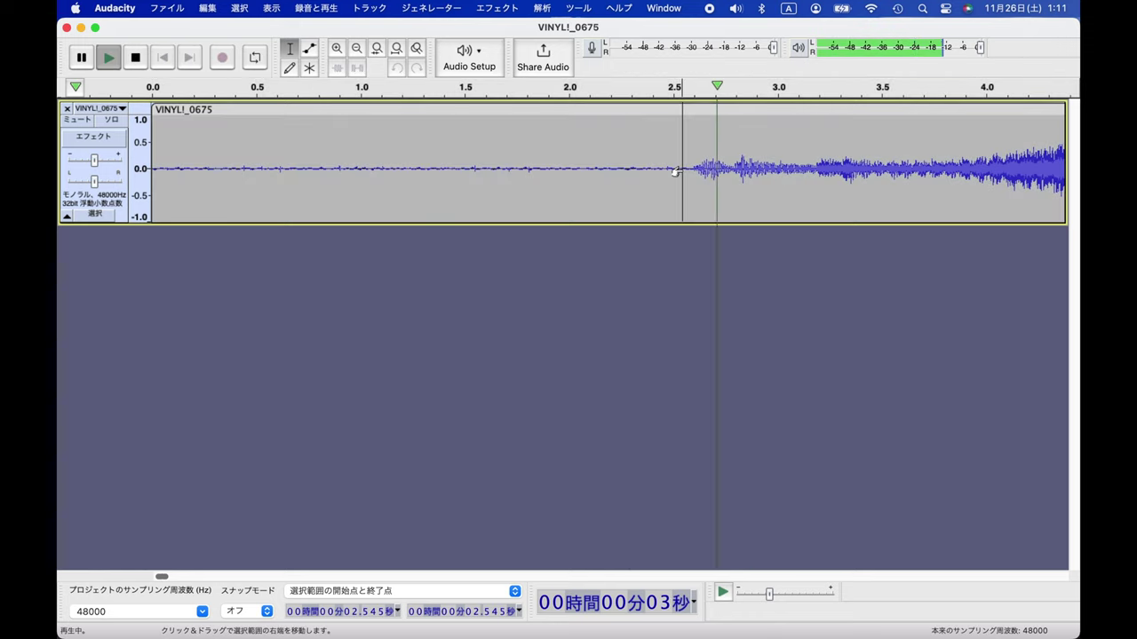
pyautogui.click(238, 8)
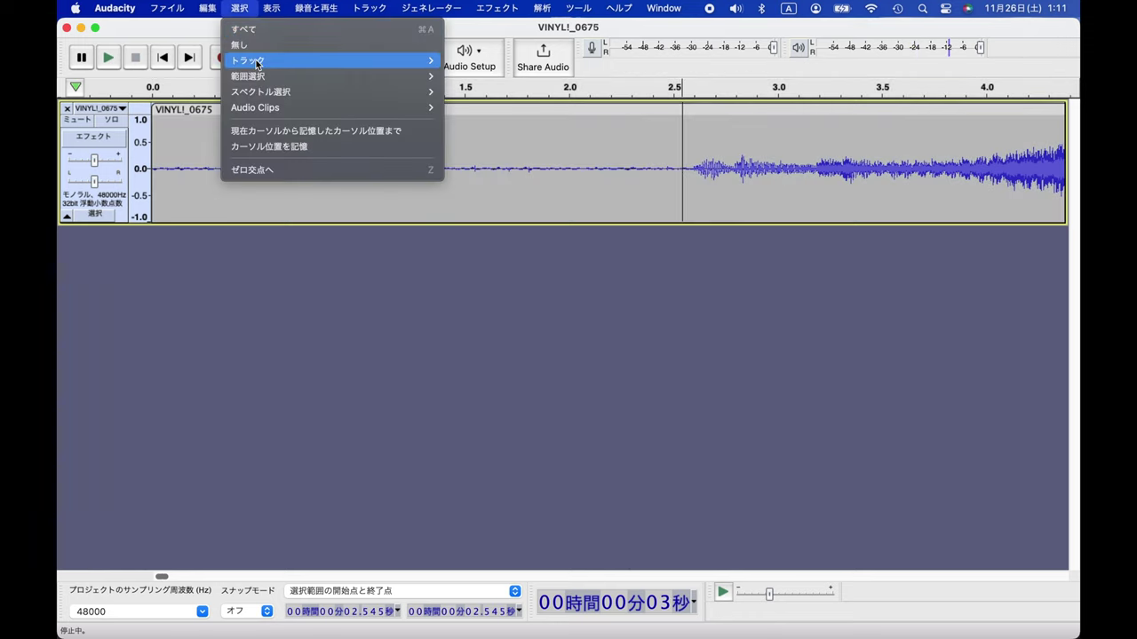
pyautogui.moveTo(258, 75)
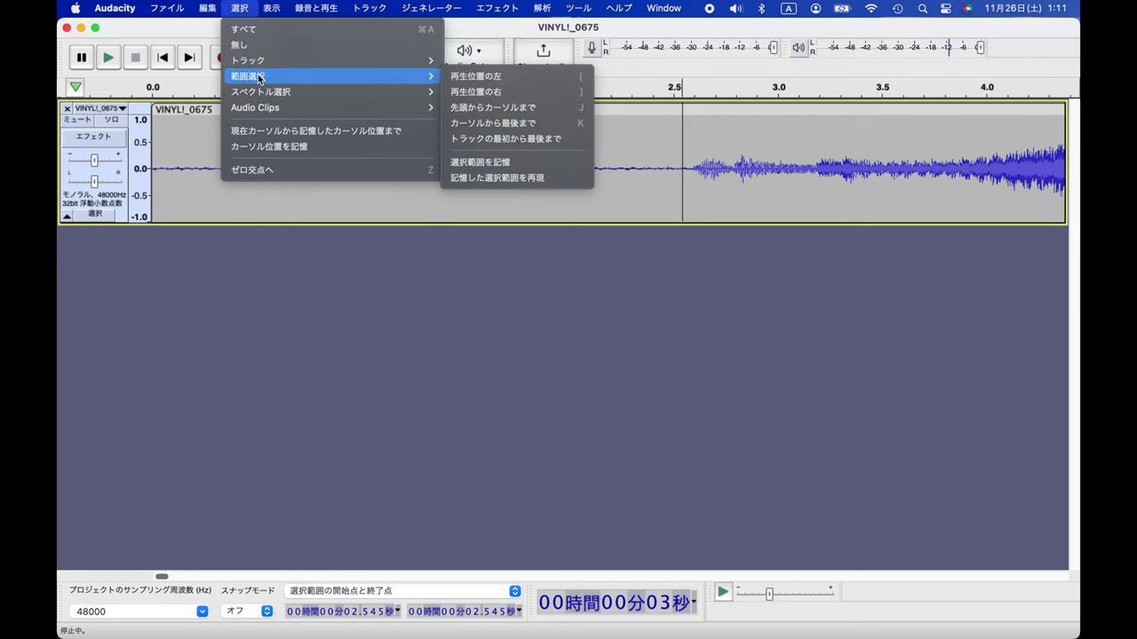
pyautogui.click(488, 107)
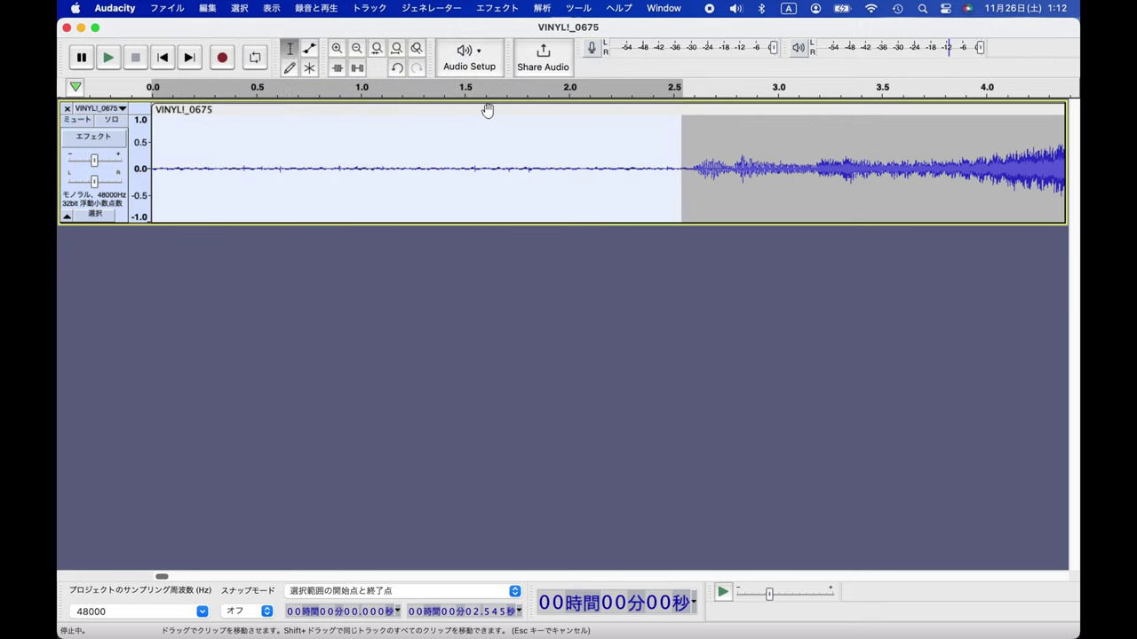
pyautogui.press('Delete')
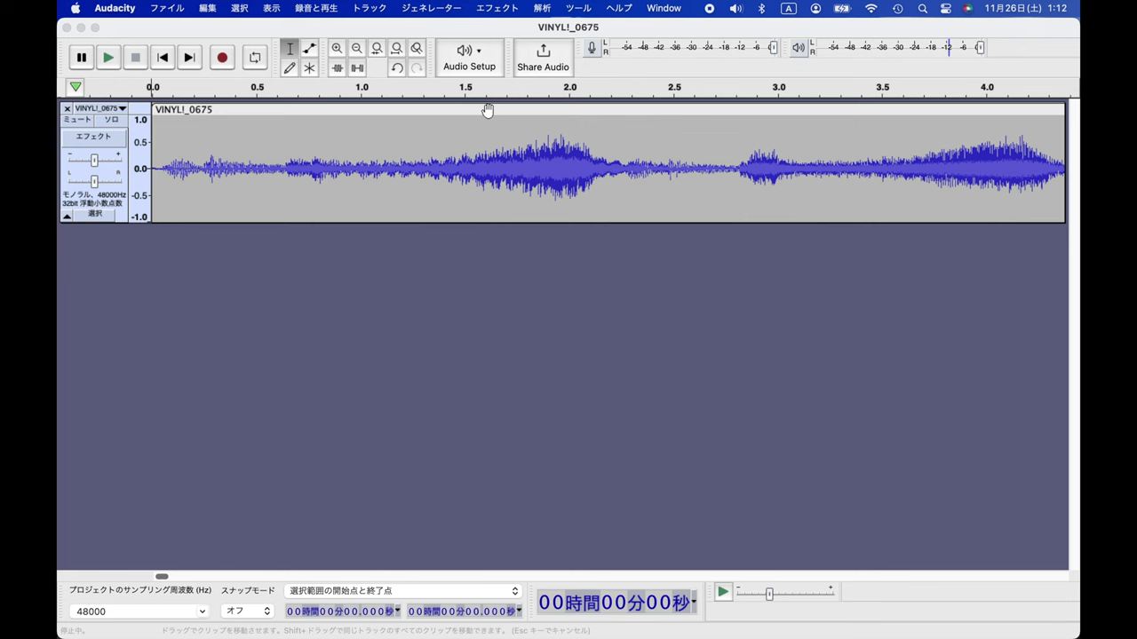
# - Examine the end of the recording closely and play it from about 36:57 to hear how the music fades
pyautogui.press('super+f')
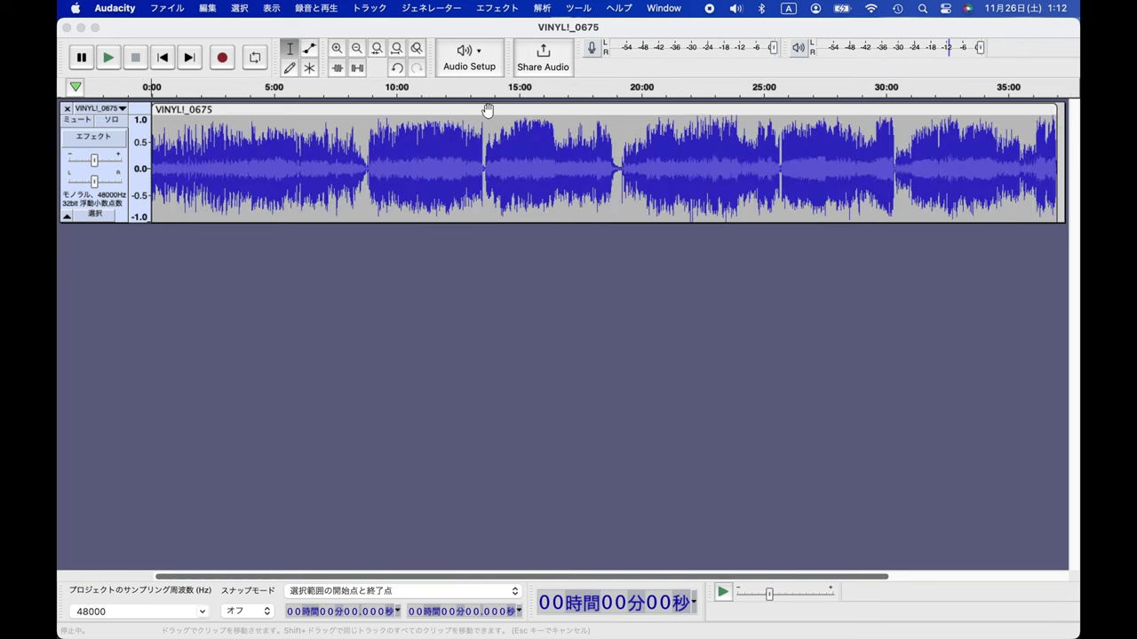
pyautogui.click(1048, 170)
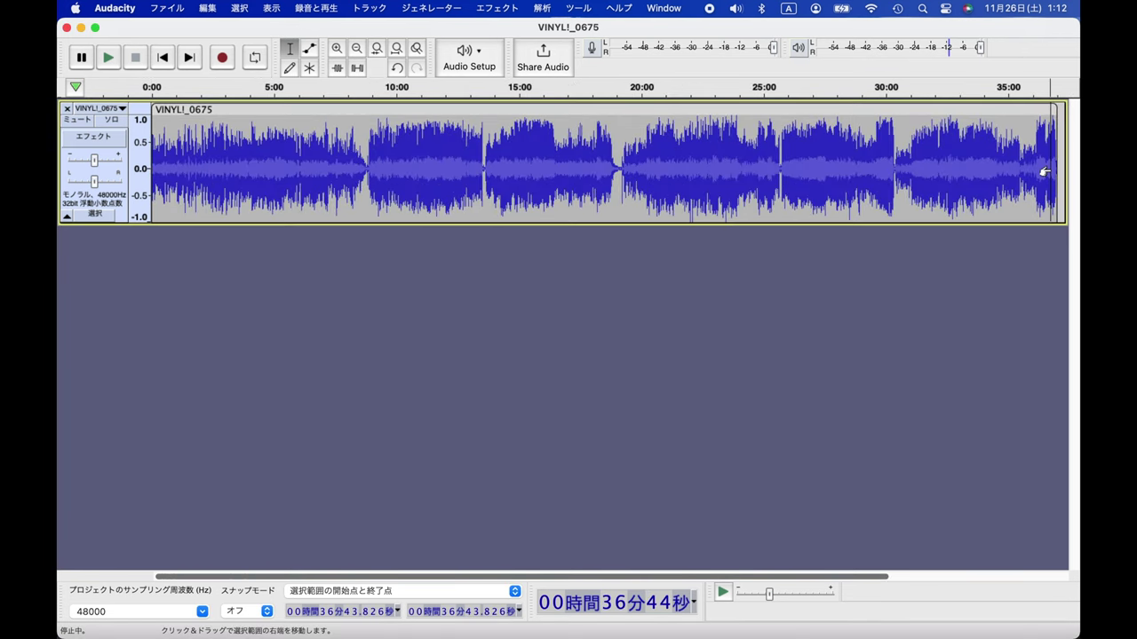
pyautogui.press('super+1')
pyautogui.press('super+1')
pyautogui.press('super+1')
pyautogui.press('super+1')
pyautogui.press('super+1')
pyautogui.press('super+1')
pyautogui.press('super+1')
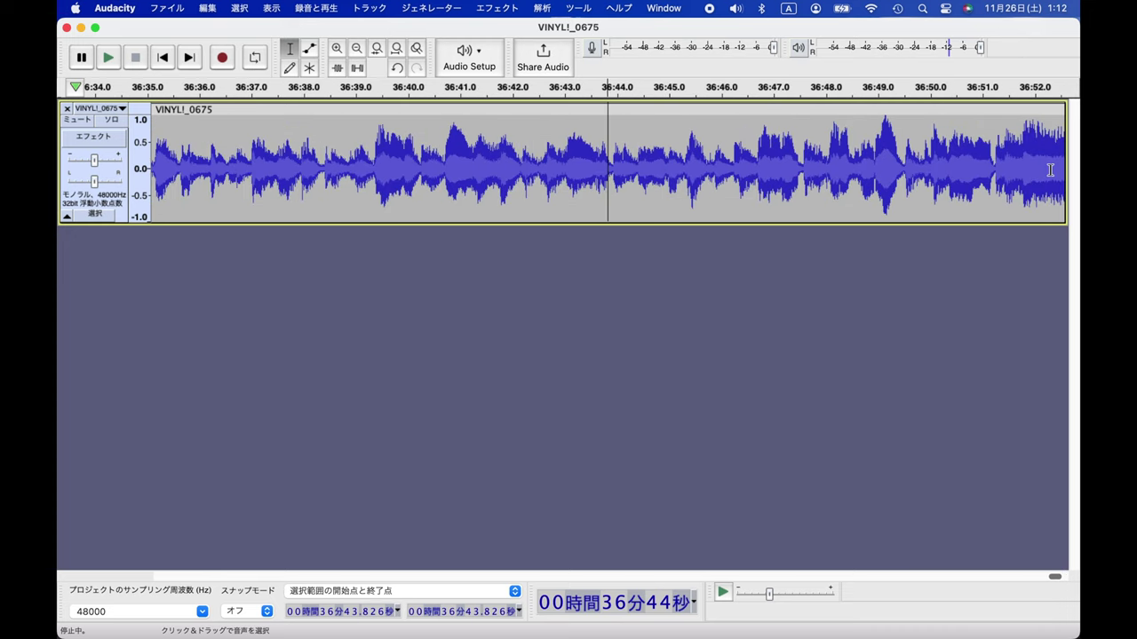
pyautogui.hscroll(5, 807, 151)
pyautogui.click(620, 178)
pyautogui.press('space')
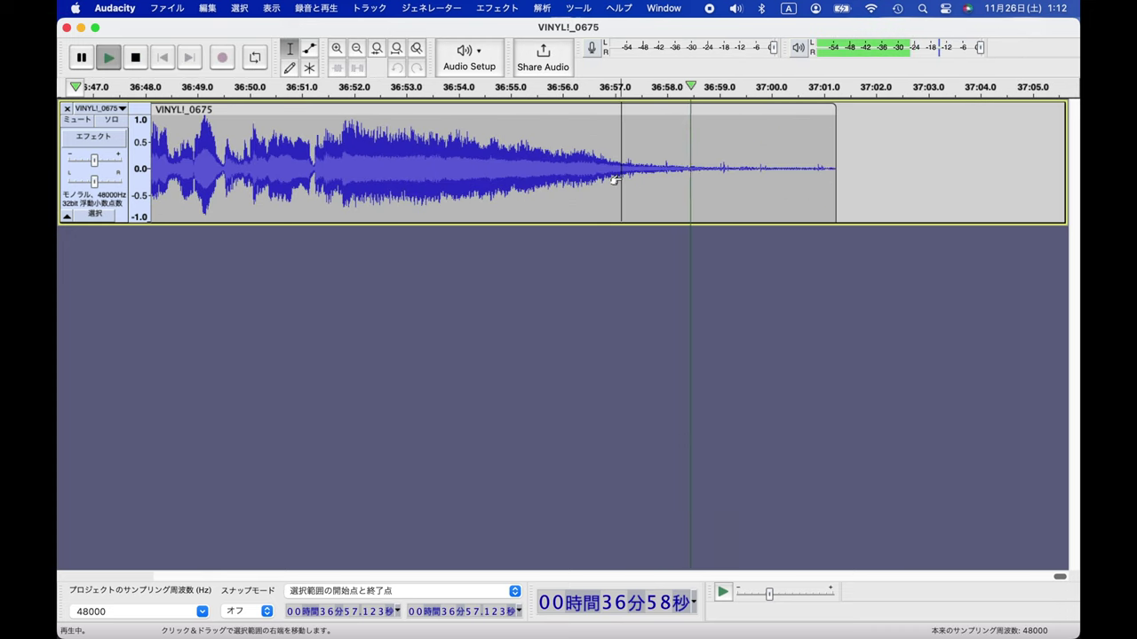
pyautogui.press('space')
# - Delete the leftover noise from about 37:00.3 to the end of the track
pyautogui.click(789, 170)
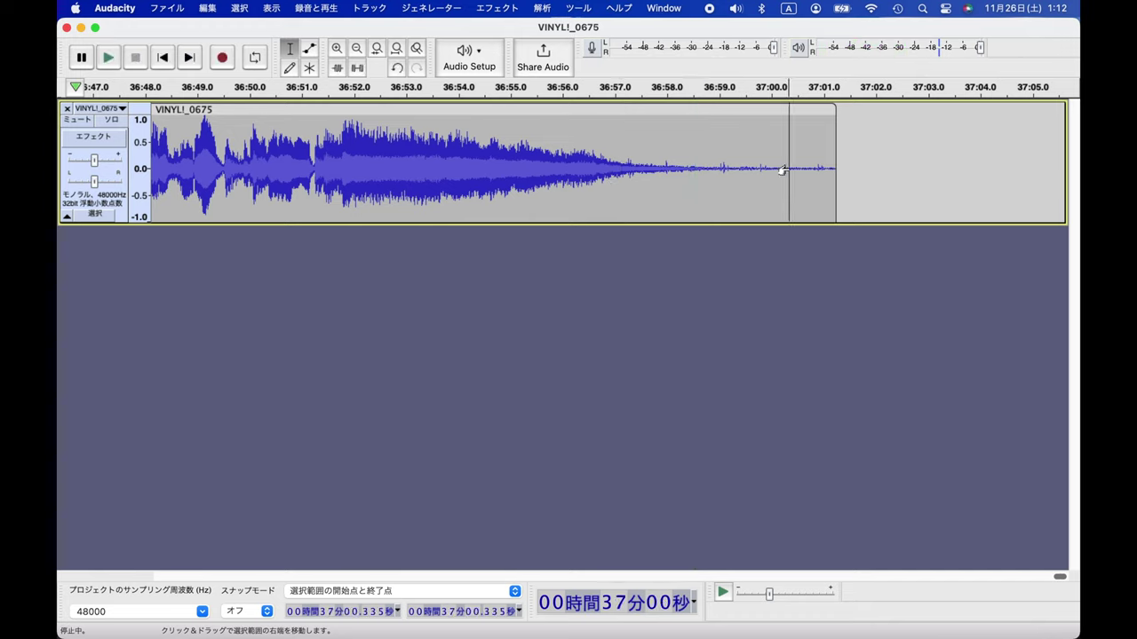
pyautogui.moveTo(782, 170); pyautogui.dragTo(835, 173)
pyautogui.press('Delete')
# - Apply a fade-out to the last stretch of the track, from about 36:59.2 to 37:00.3
pyautogui.moveTo(728, 167); pyautogui.dragTo(784, 167)
pyautogui.click(496, 8)
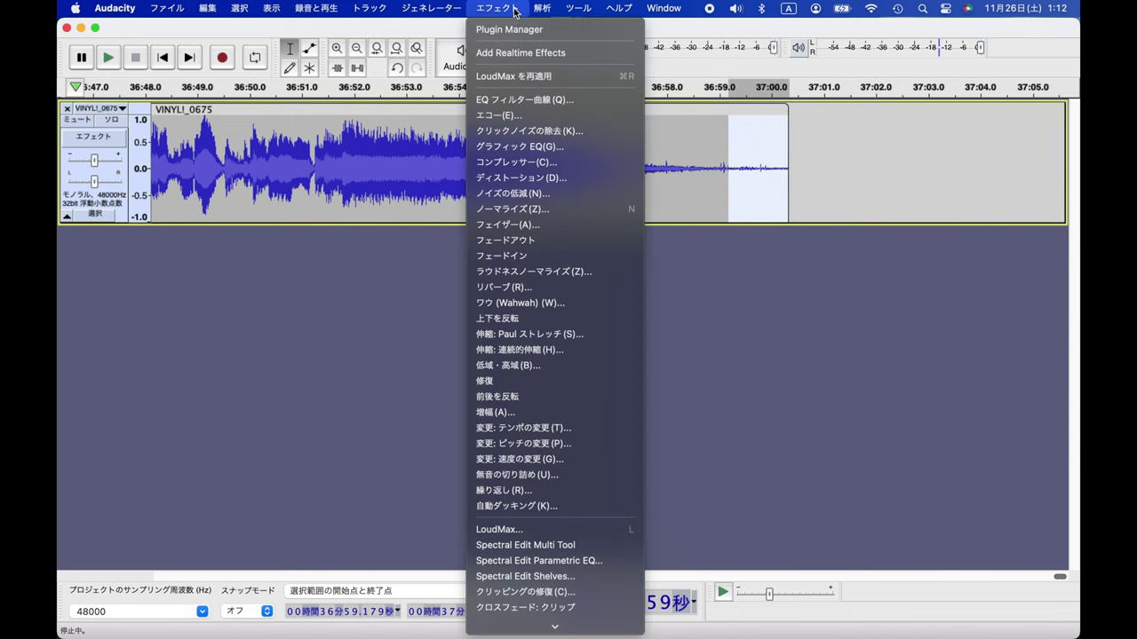
pyautogui.click(573, 245)
# - Place the cursor at about 8:49.9 in the first gap, just before the second song, and check the spot by playback
pyautogui.press('super+f')
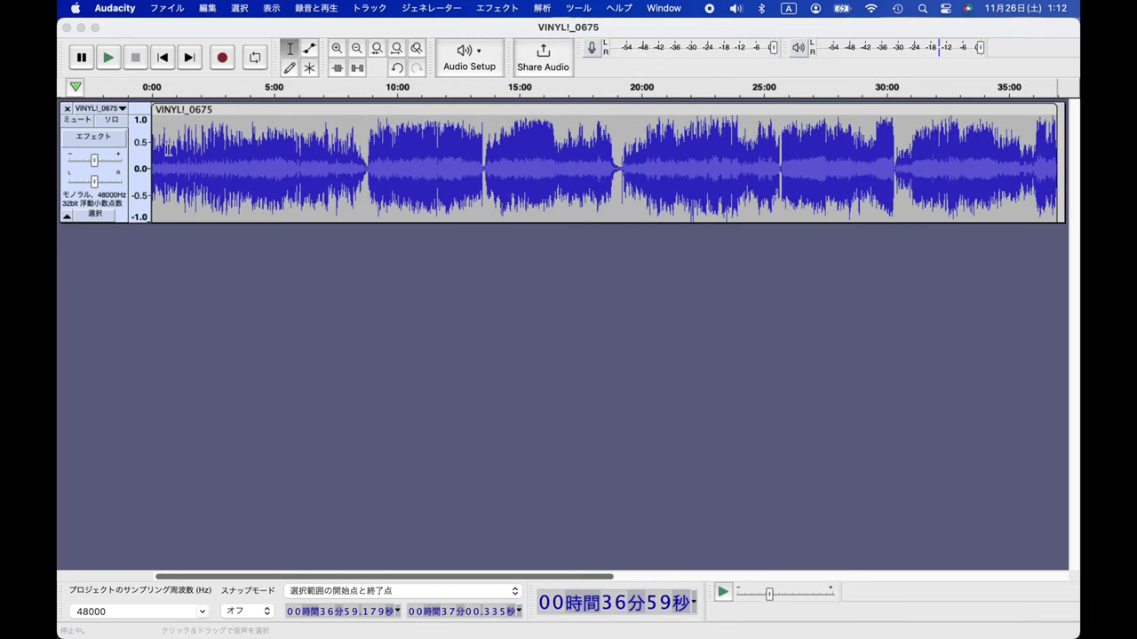
pyautogui.click(365, 165)
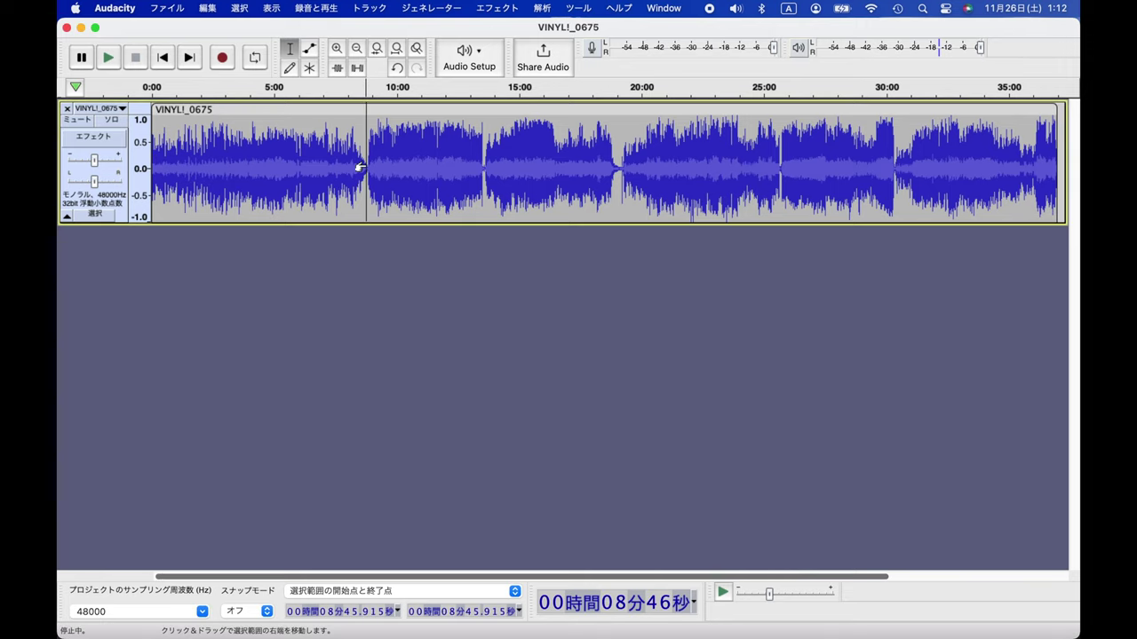
pyautogui.press('super+1')
pyautogui.press('super+1')
pyautogui.press('super+1')
pyautogui.press('super+1')
pyautogui.press('super+1')
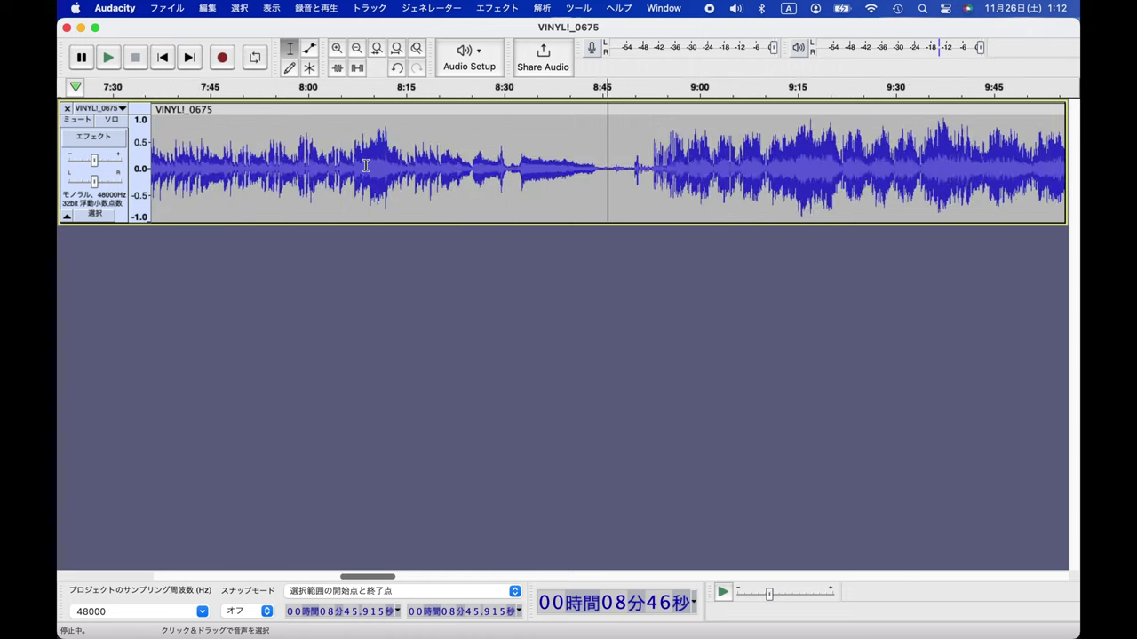
pyautogui.press('super+1')
pyautogui.click(712, 168)
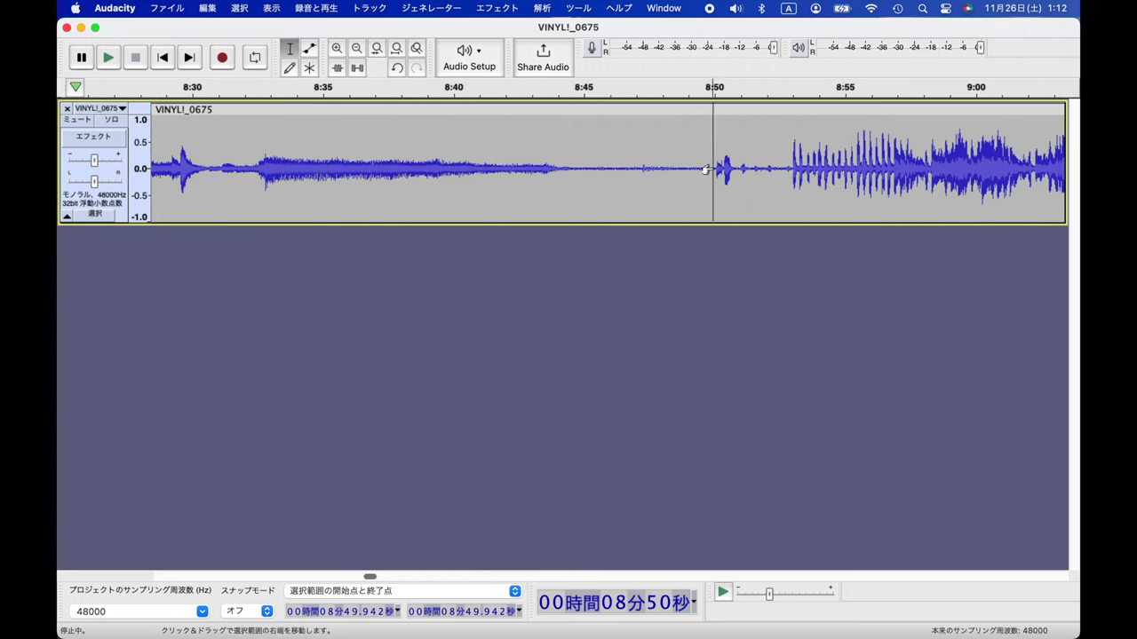
pyautogui.press('space')
pyautogui.press('space')
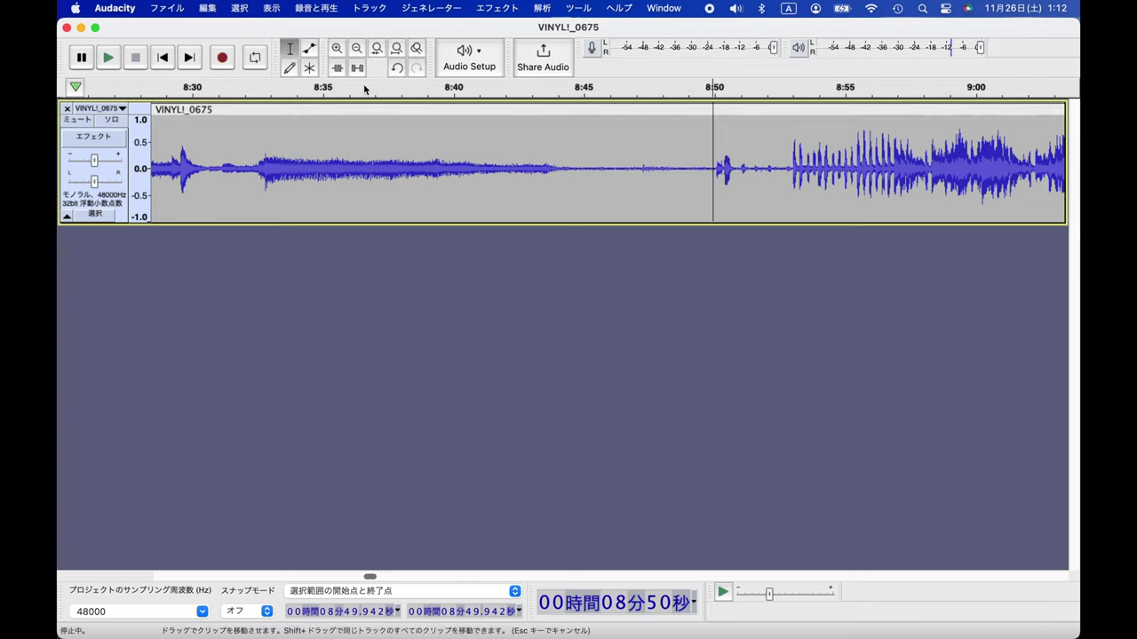
# - Select everything from the cursor to the end of the track and cut it
pyautogui.click(244, 11)
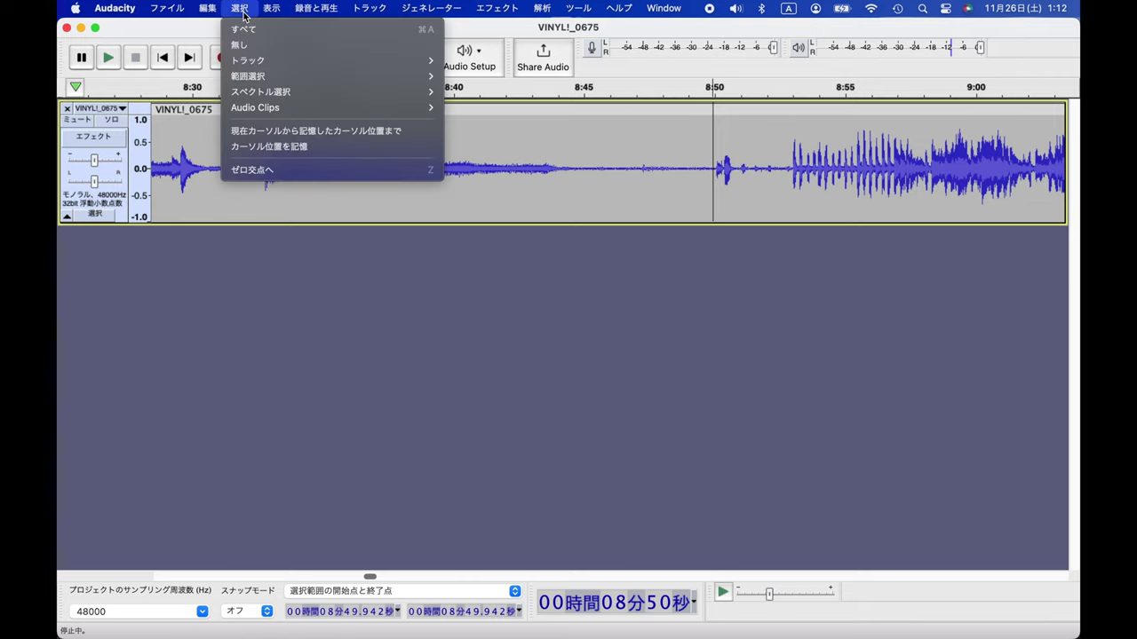
pyautogui.moveTo(273, 63)
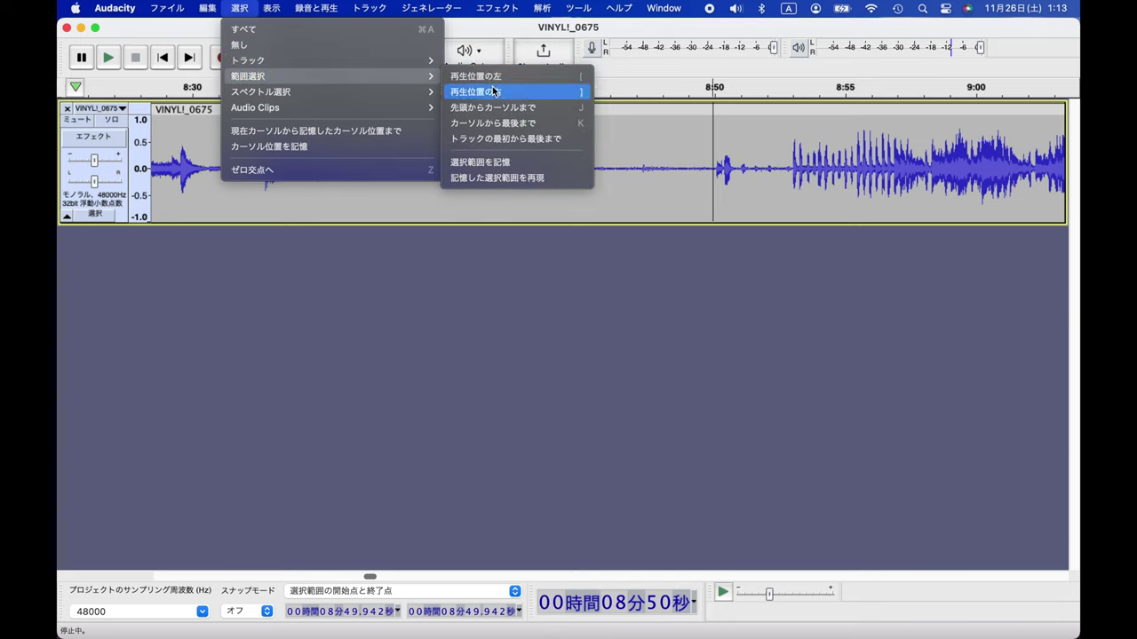
pyautogui.click(558, 126)
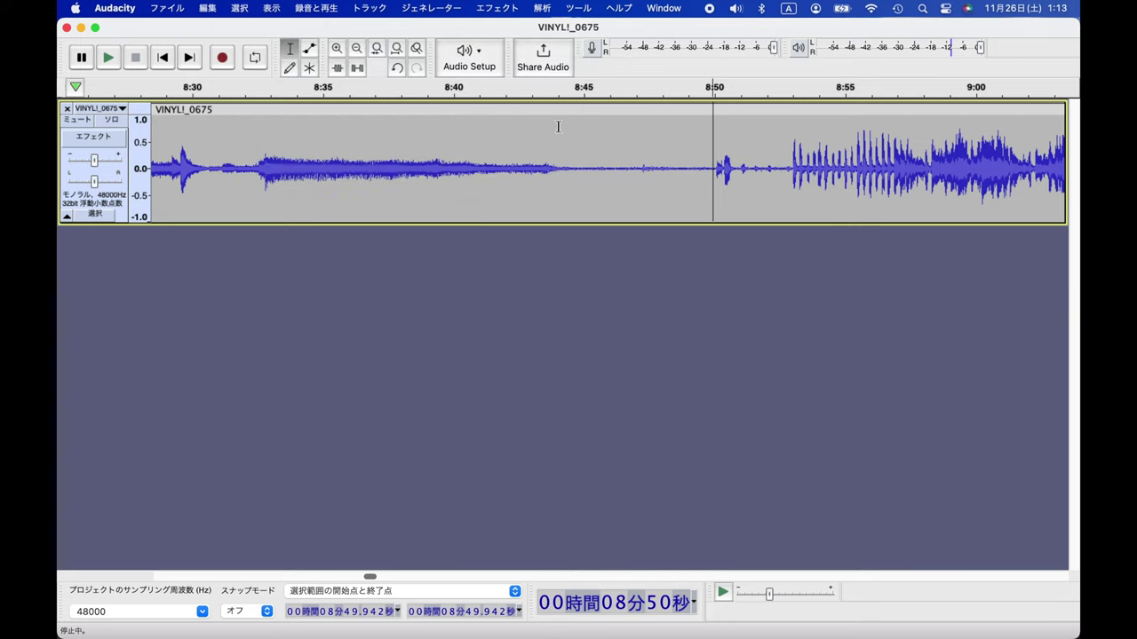
pyautogui.click(209, 8)
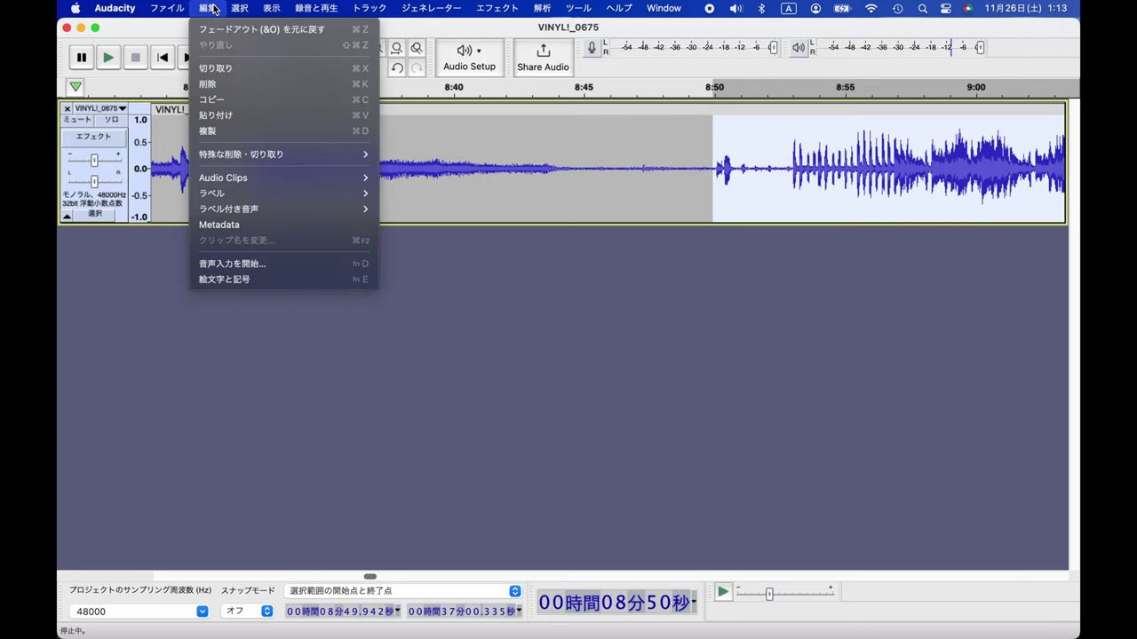
pyautogui.click(221, 70)
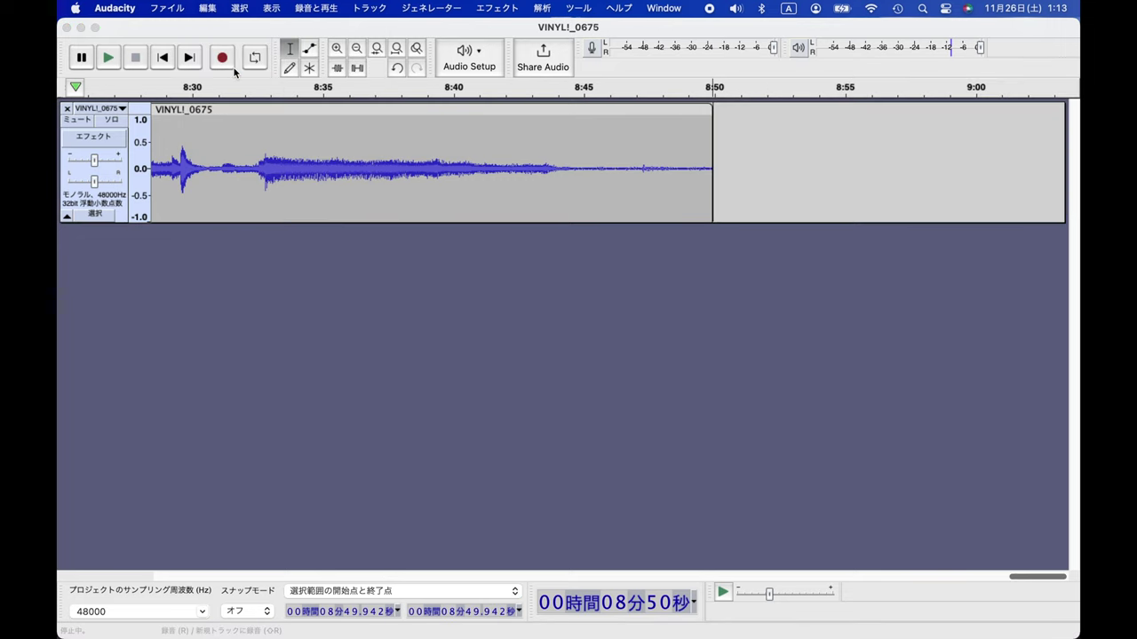
# - Add a new mono track and paste the cut audio at its start
pyautogui.click(370, 8)
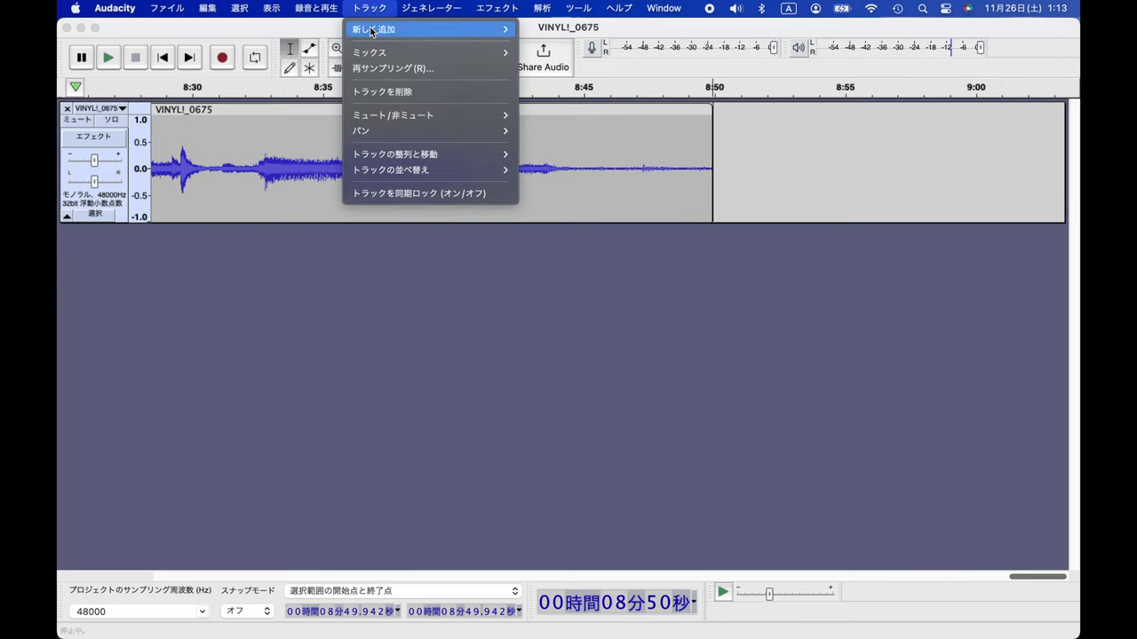
pyautogui.moveTo(380, 33)
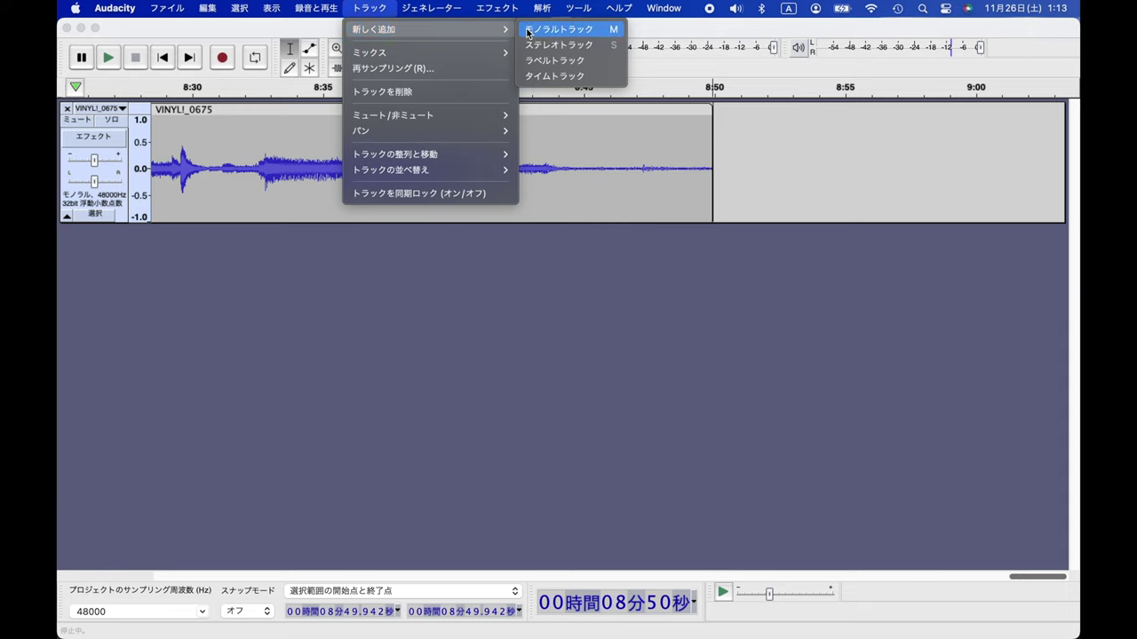
pyautogui.click(578, 31)
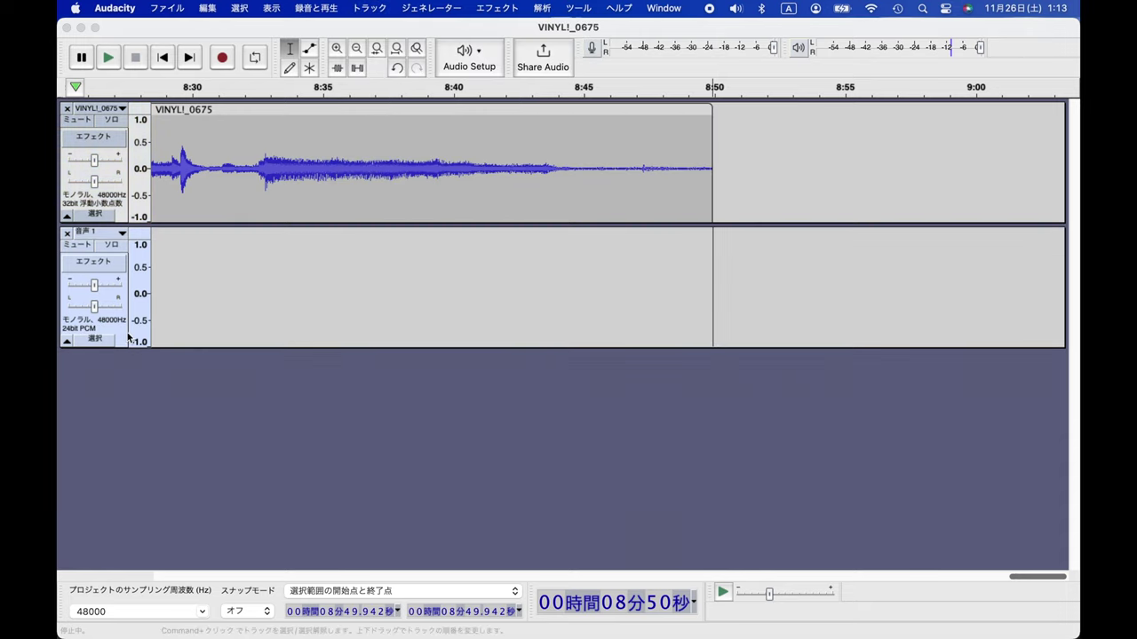
pyautogui.press('super+f')
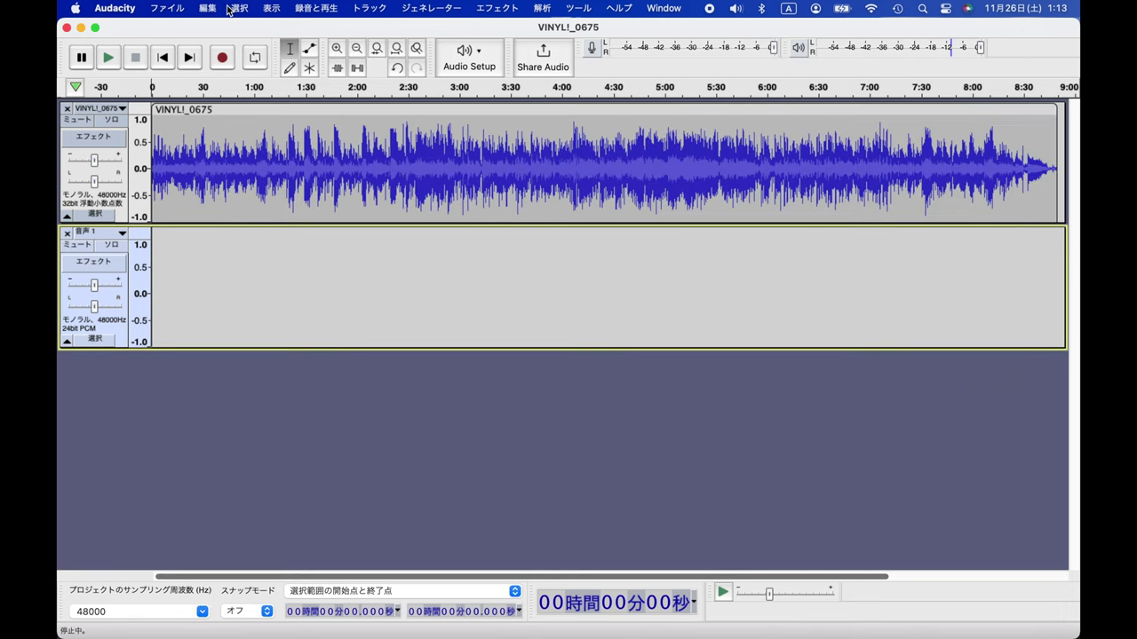
pyautogui.click(207, 10)
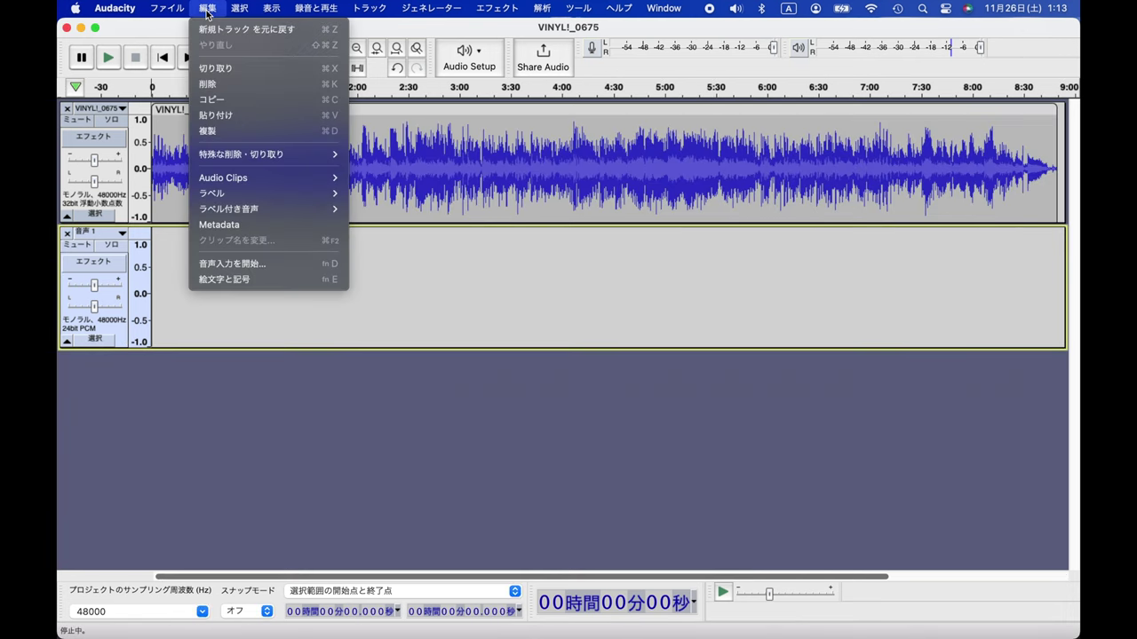
pyautogui.click(223, 114)
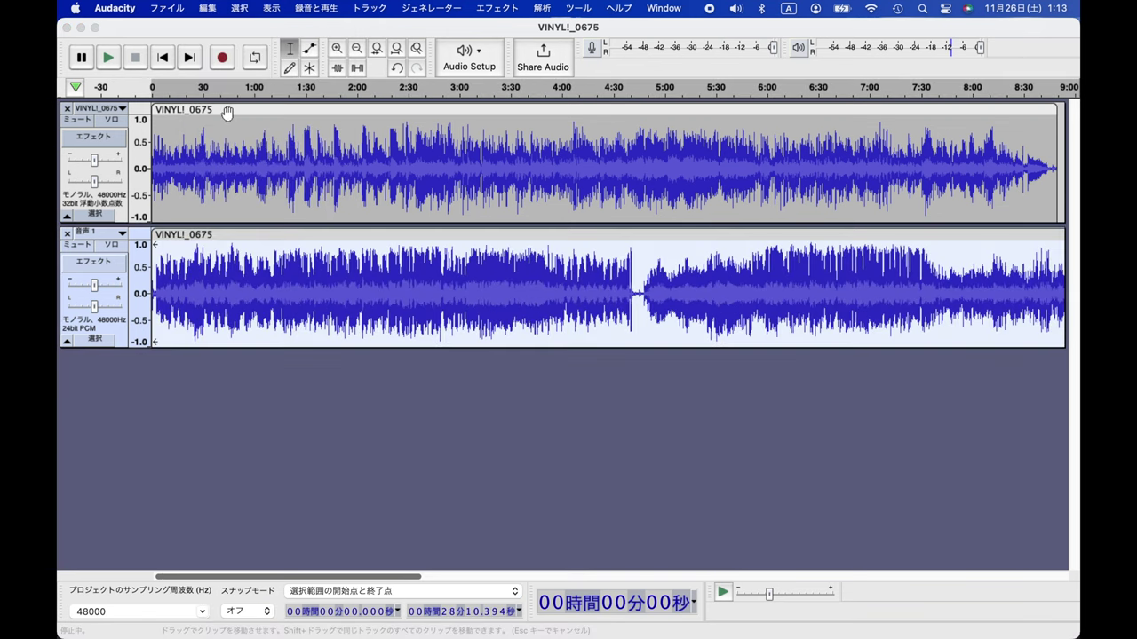
# - Solo the new track, place the cursor at about 4:48 in its first gap, just before the next song, and check the spot by playback
pyautogui.press('super+f')
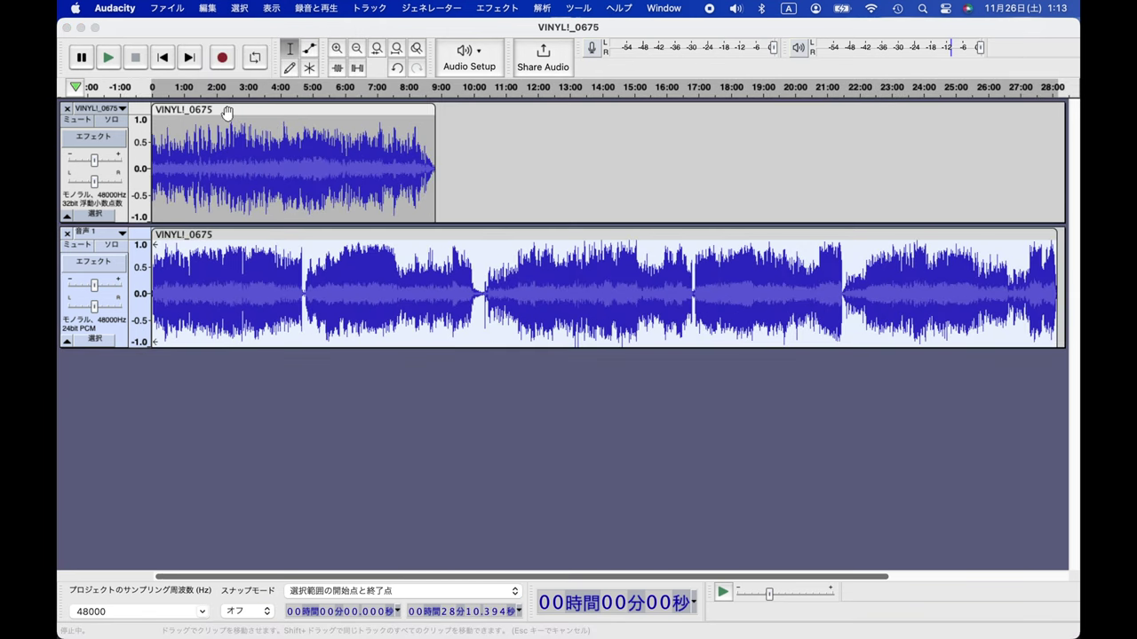
pyautogui.click(303, 293)
pyautogui.press('super+1')
pyautogui.press('super+1')
pyautogui.press('super+1')
pyautogui.press('super+1')
pyautogui.press('super+1')
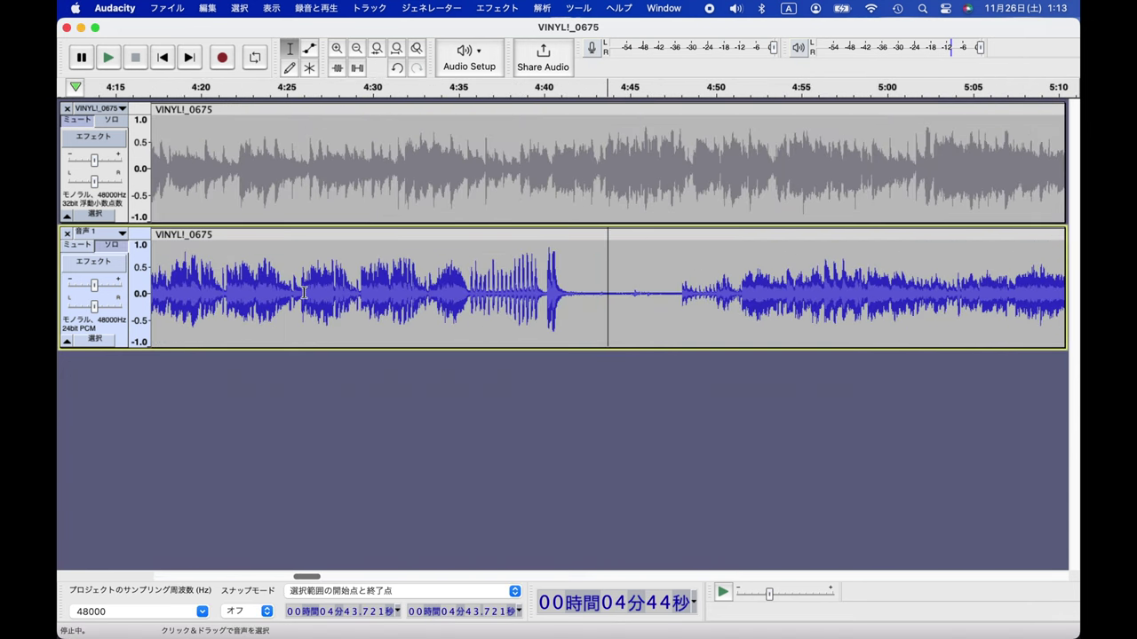
pyautogui.press('super+1')
pyautogui.click(750, 293)
pyautogui.press('space')
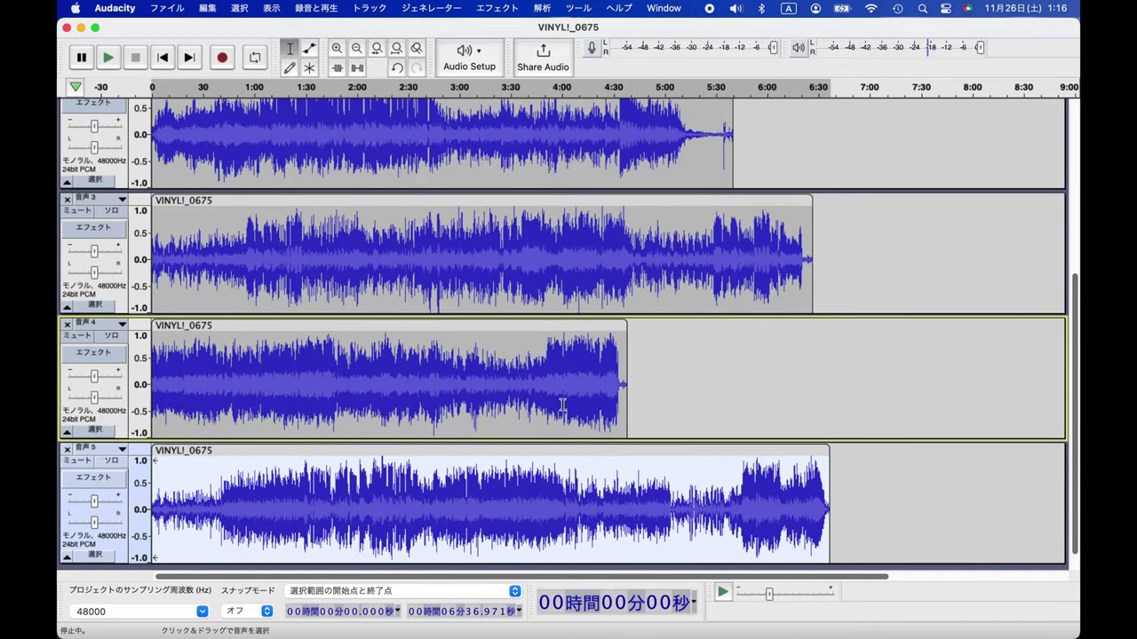
# - Fit the heights of all six song tracks to the window
pyautogui.scroll(5, 562, 405)
pyautogui.scroll(-5, 562, 405)
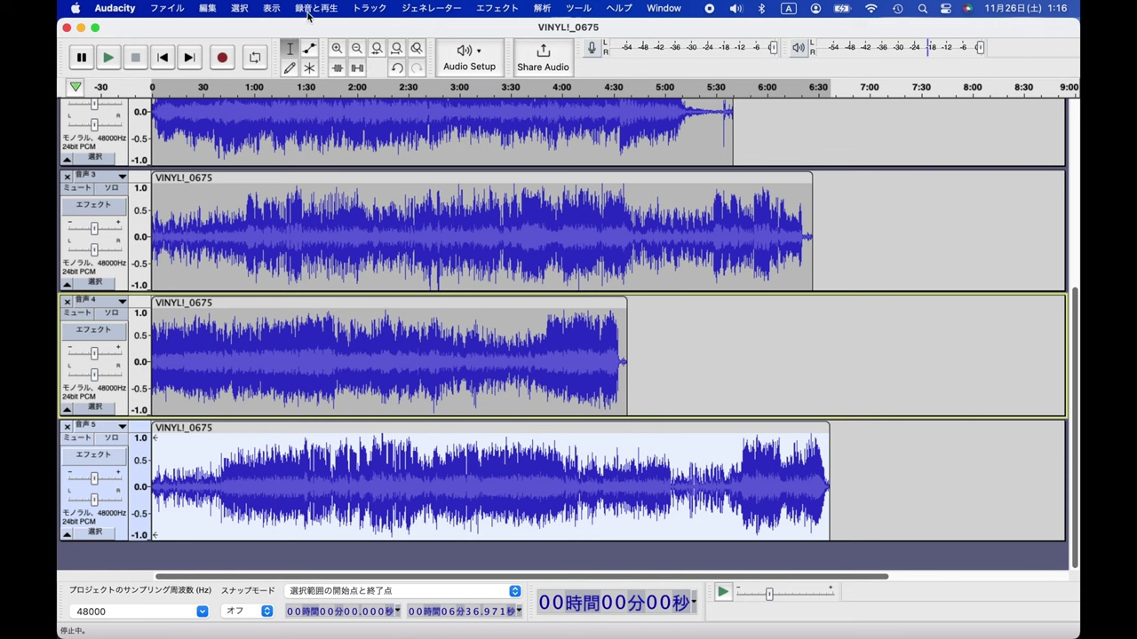
pyautogui.click(270, 8)
pyautogui.moveTo(282, 70)
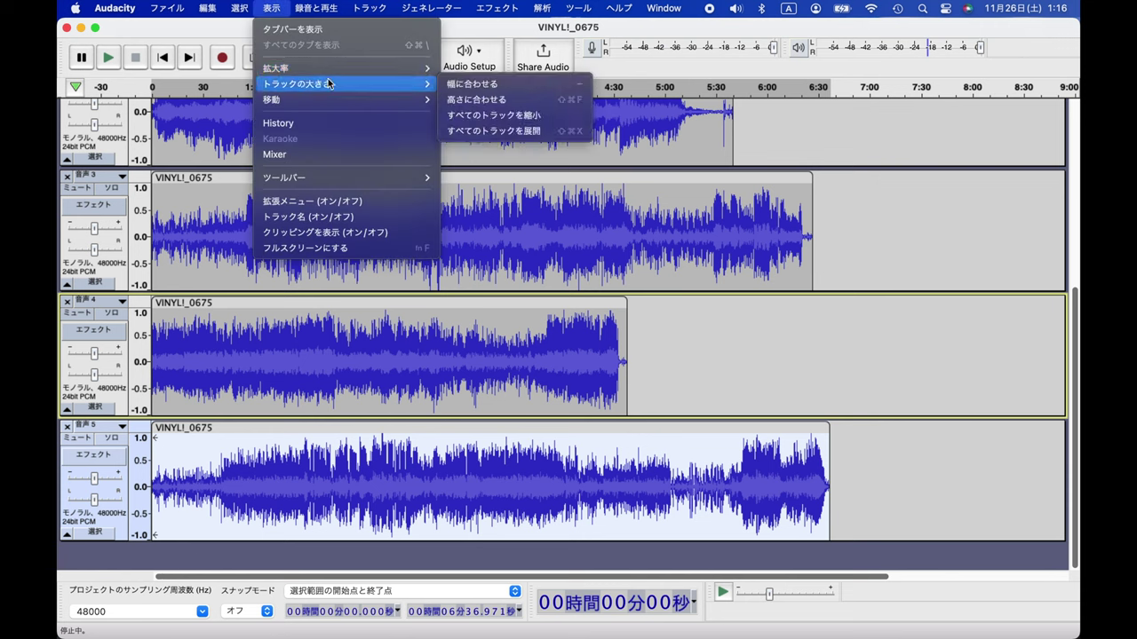
pyautogui.click(463, 100)
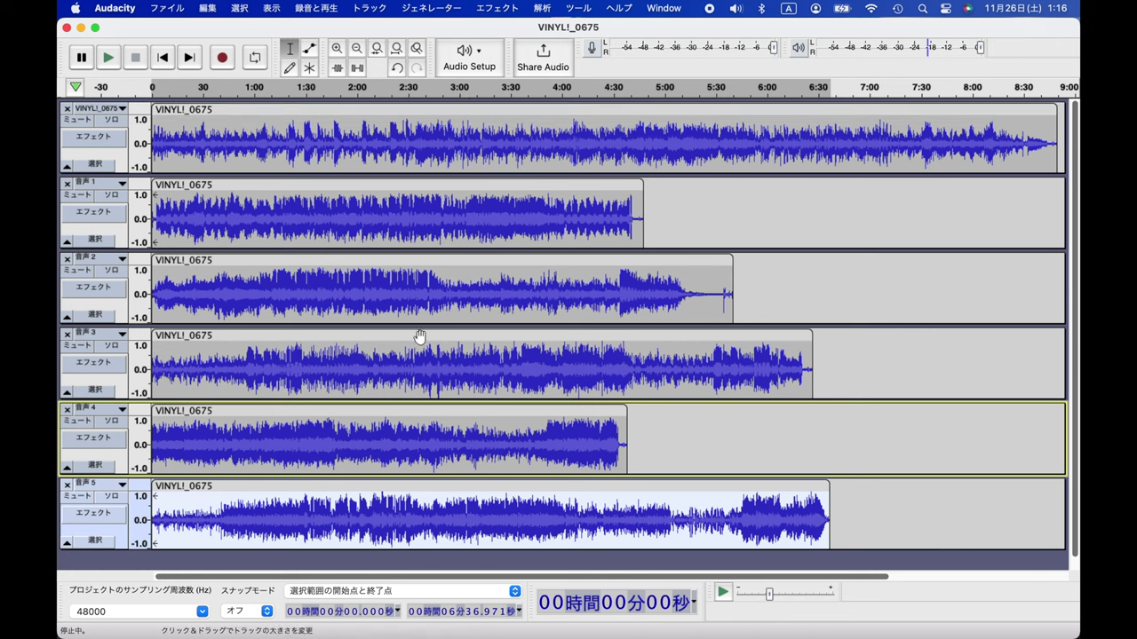
# - Export only the first track to the desktop as 01.aiff in AIFF (Apple/SGI) format, leaving the metadata tags empty
pyautogui.click(121, 158)
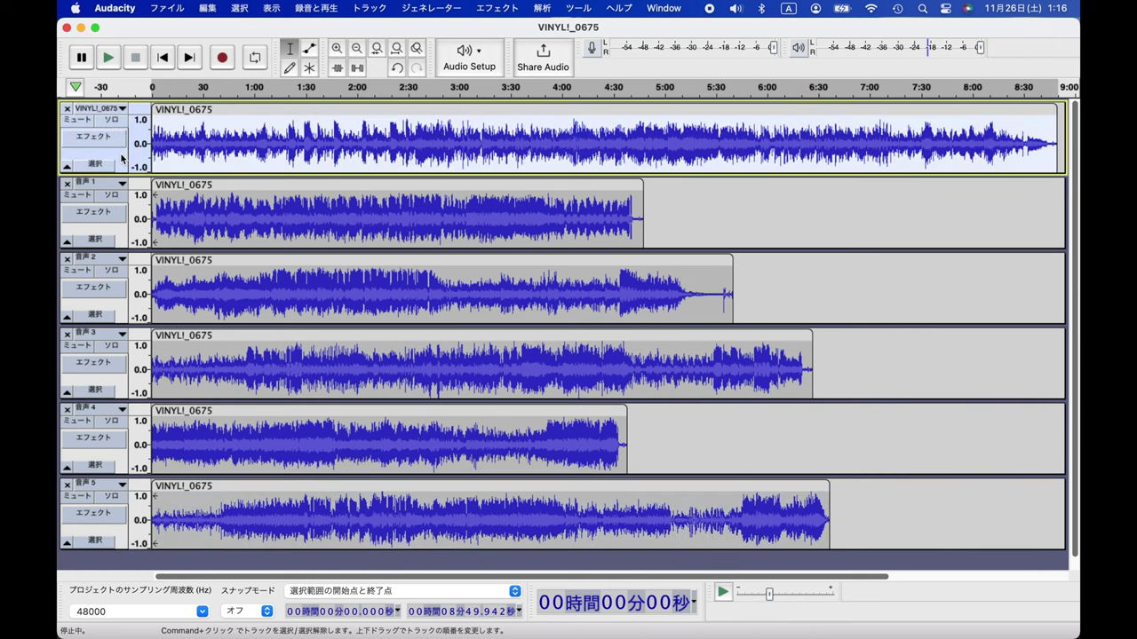
pyautogui.click(169, 9)
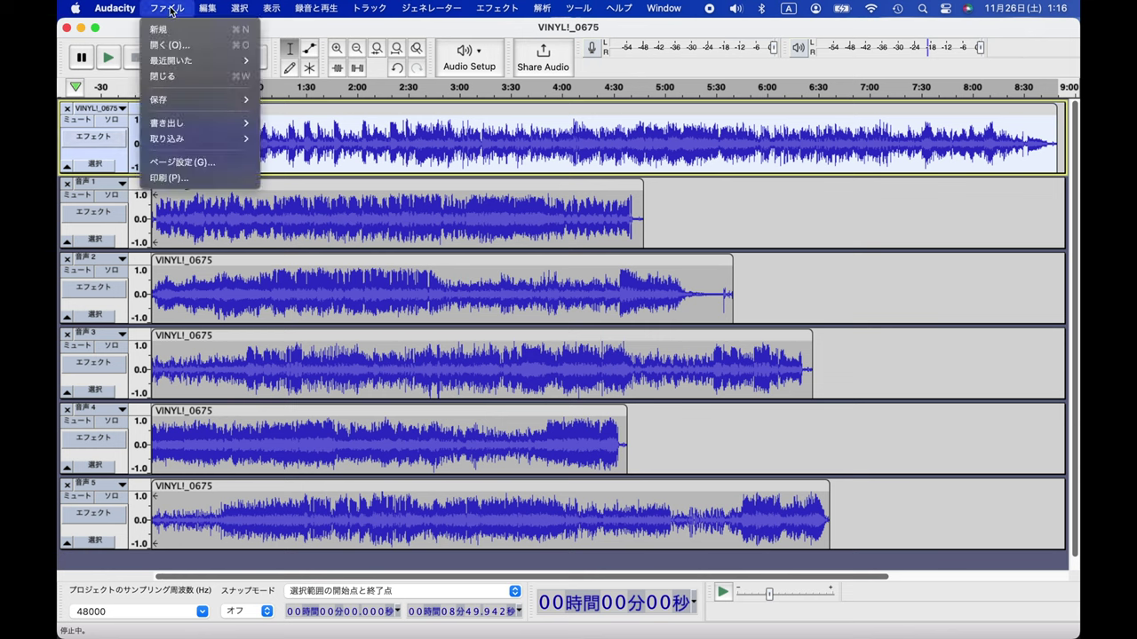
pyautogui.moveTo(165, 126)
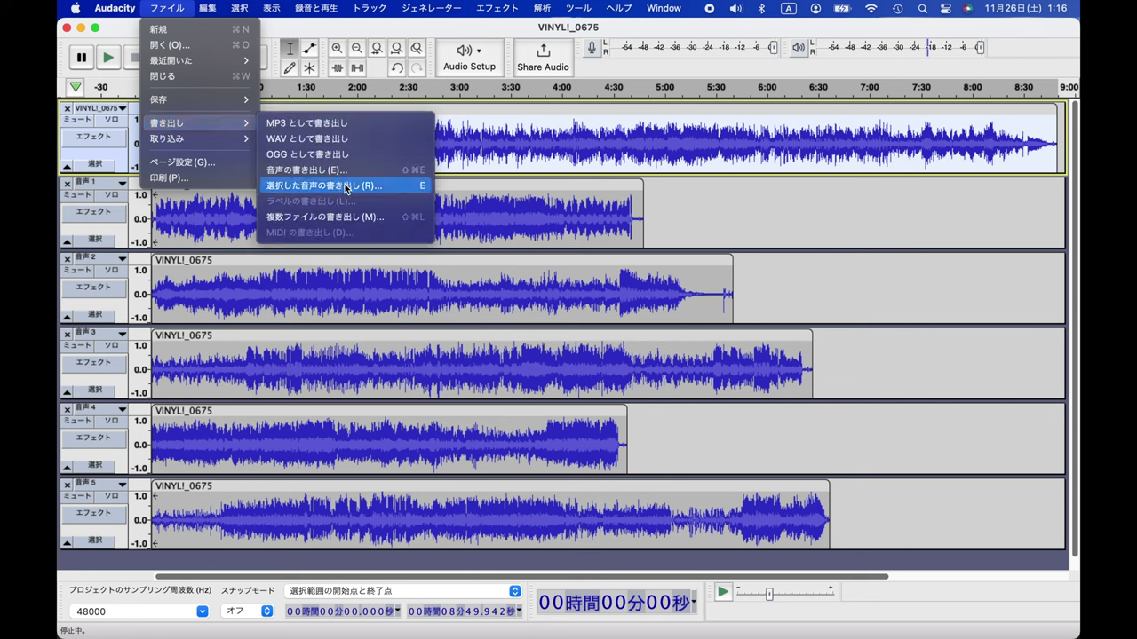
pyautogui.click(398, 190)
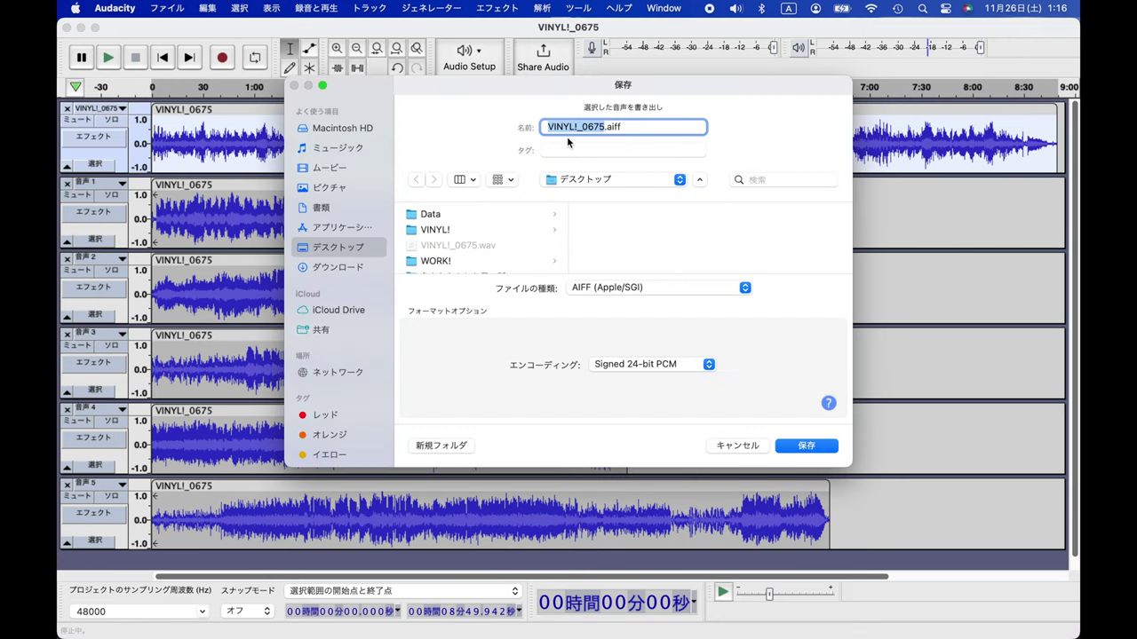
pyautogui.write('0')
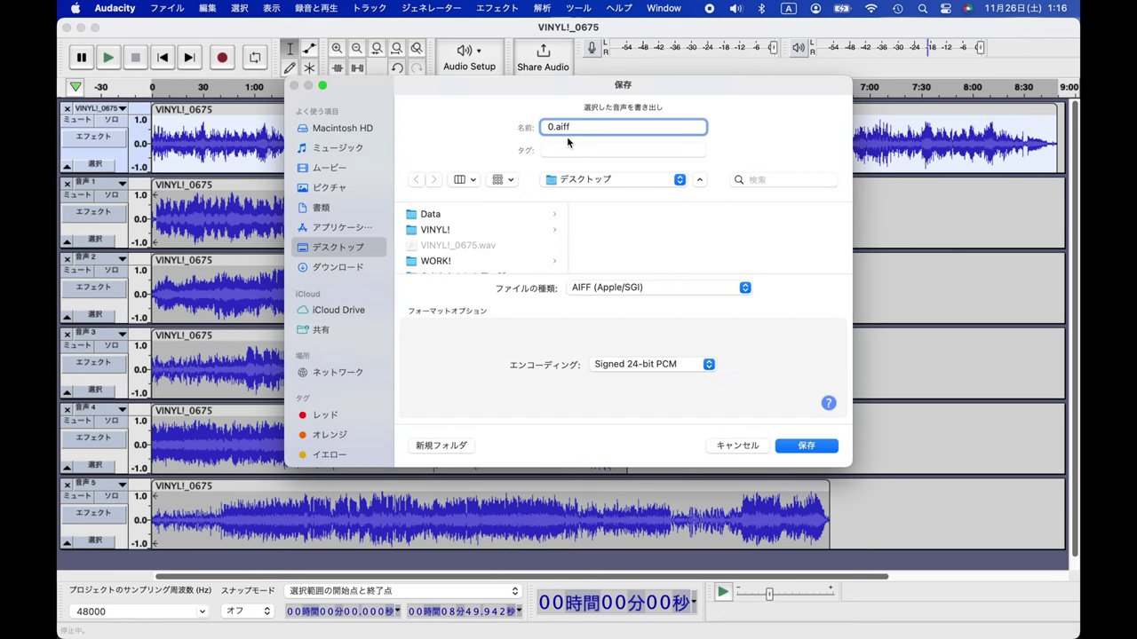
pyautogui.write('1')
pyautogui.click(684, 284)
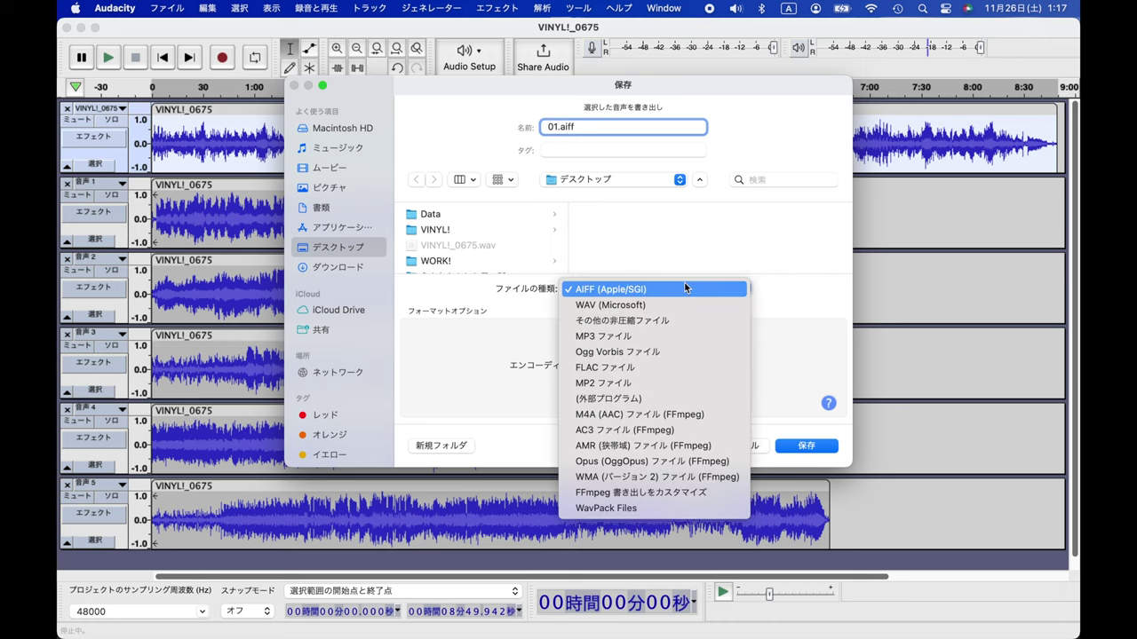
pyautogui.click(675, 287)
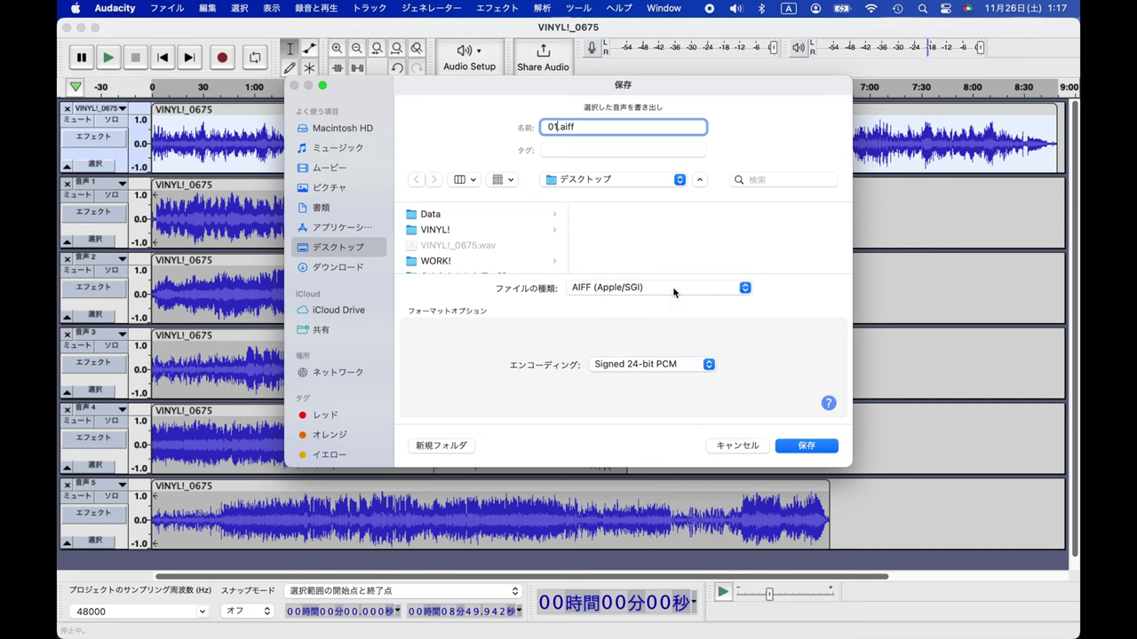
pyautogui.click(803, 447)
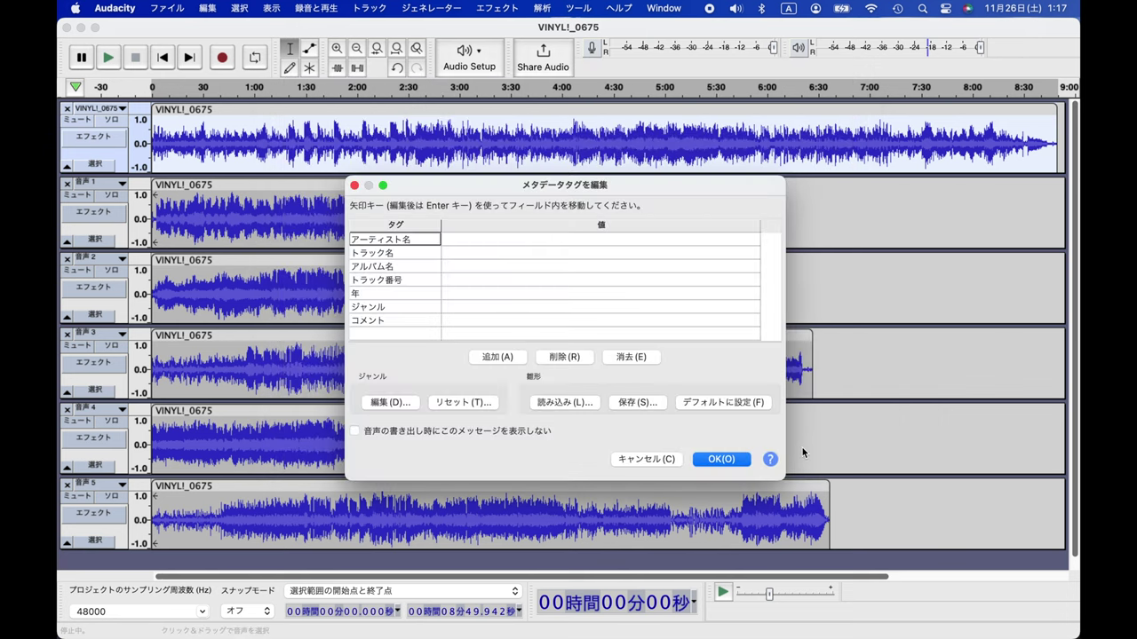
pyautogui.click(735, 460)
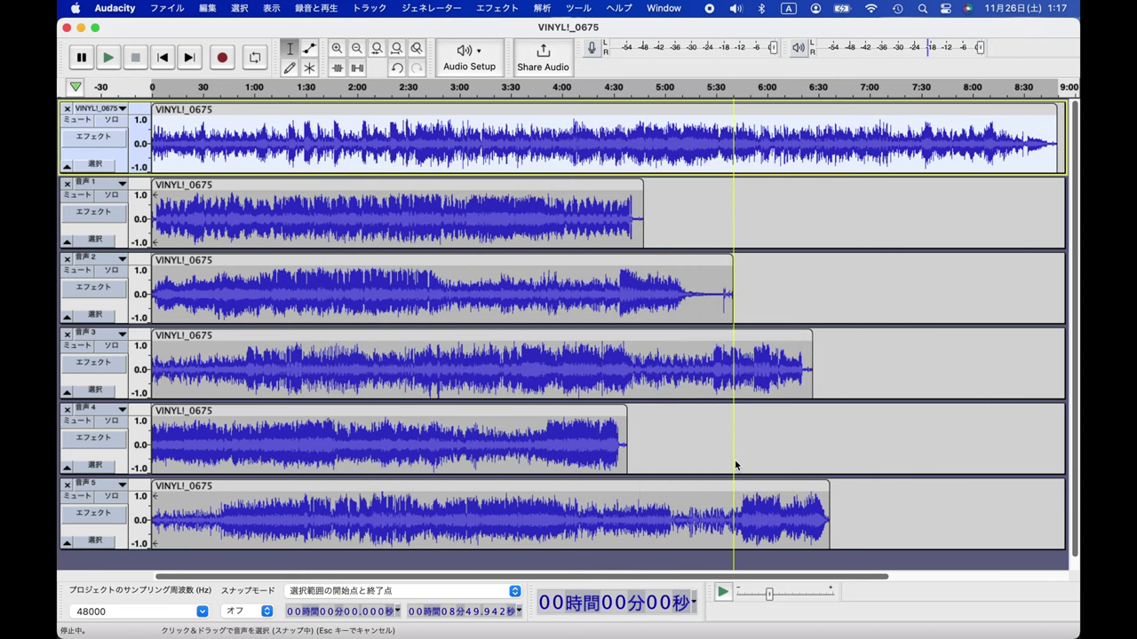
# - Export only the second track, 音声 1, to the desktop as 02.aiff, leaving the metadata tags empty
pyautogui.click(108, 238)
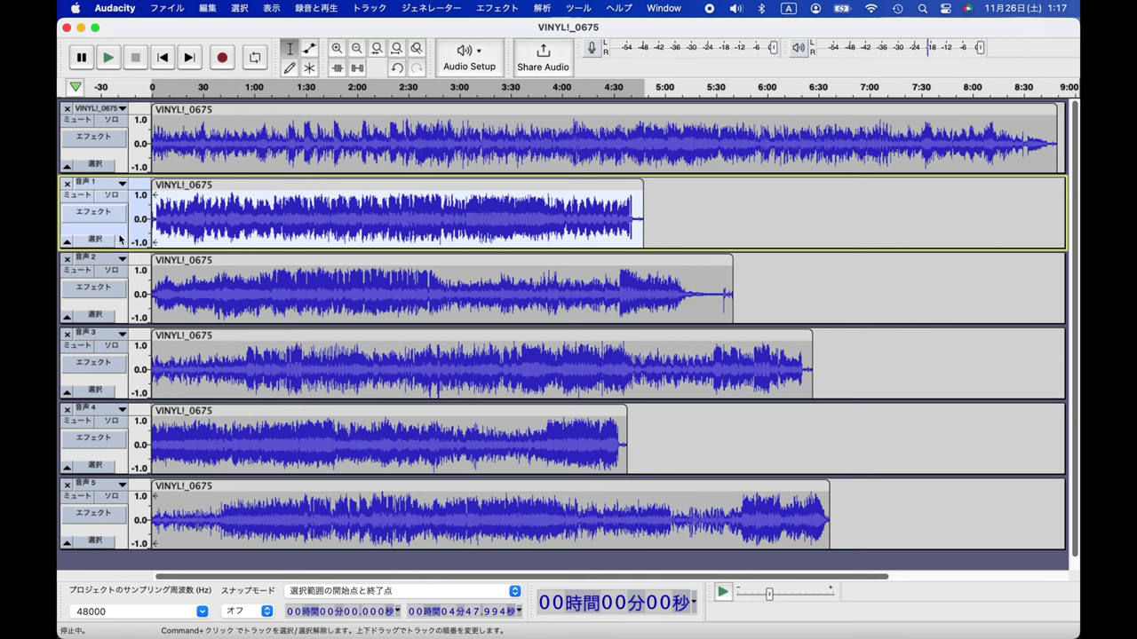
pyautogui.click(169, 8)
pyautogui.moveTo(178, 68)
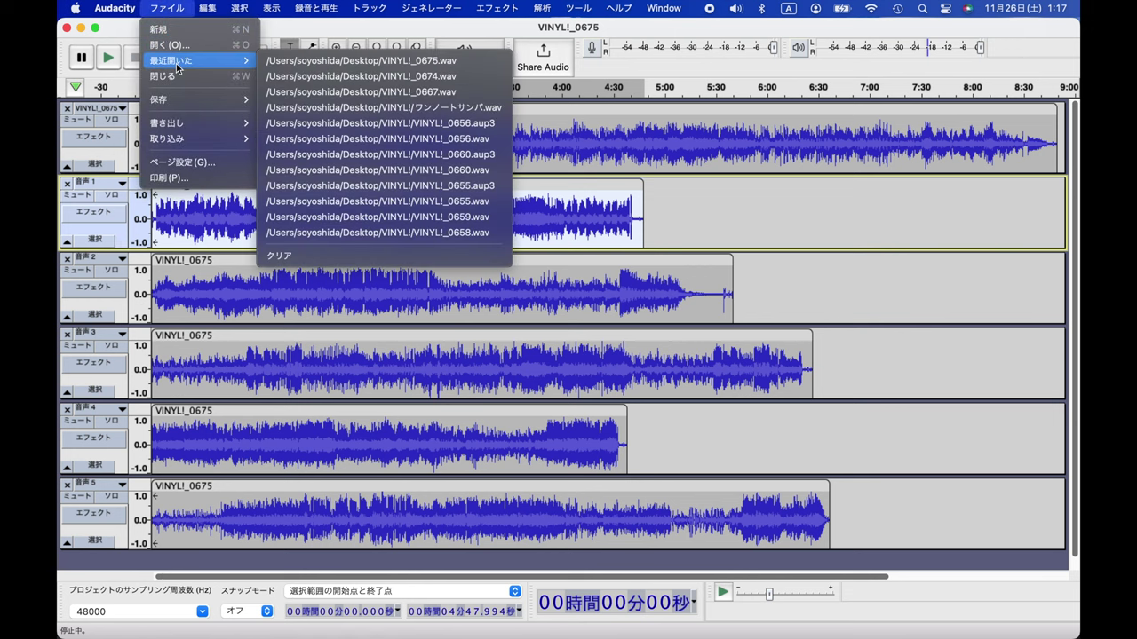
pyautogui.moveTo(177, 122)
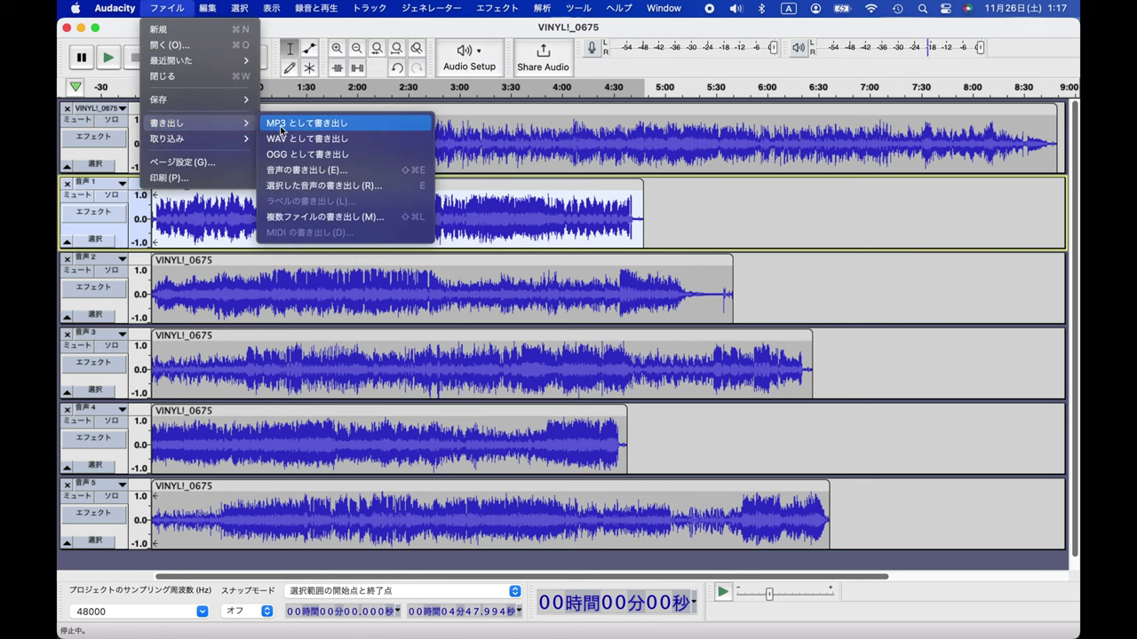
pyautogui.click(357, 187)
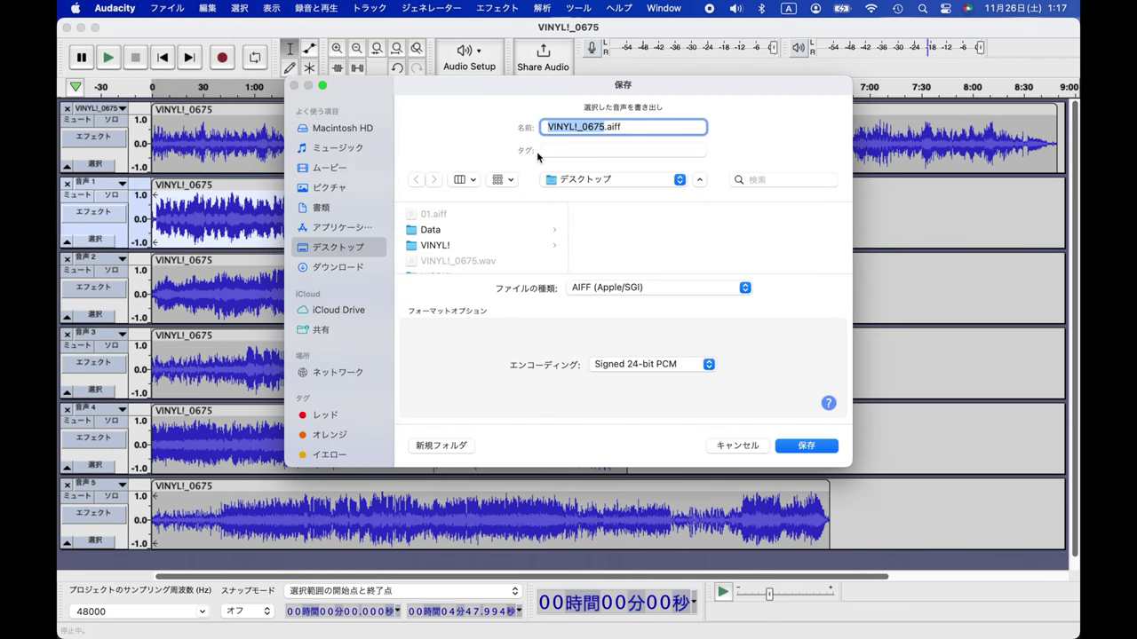
pyautogui.write('02')
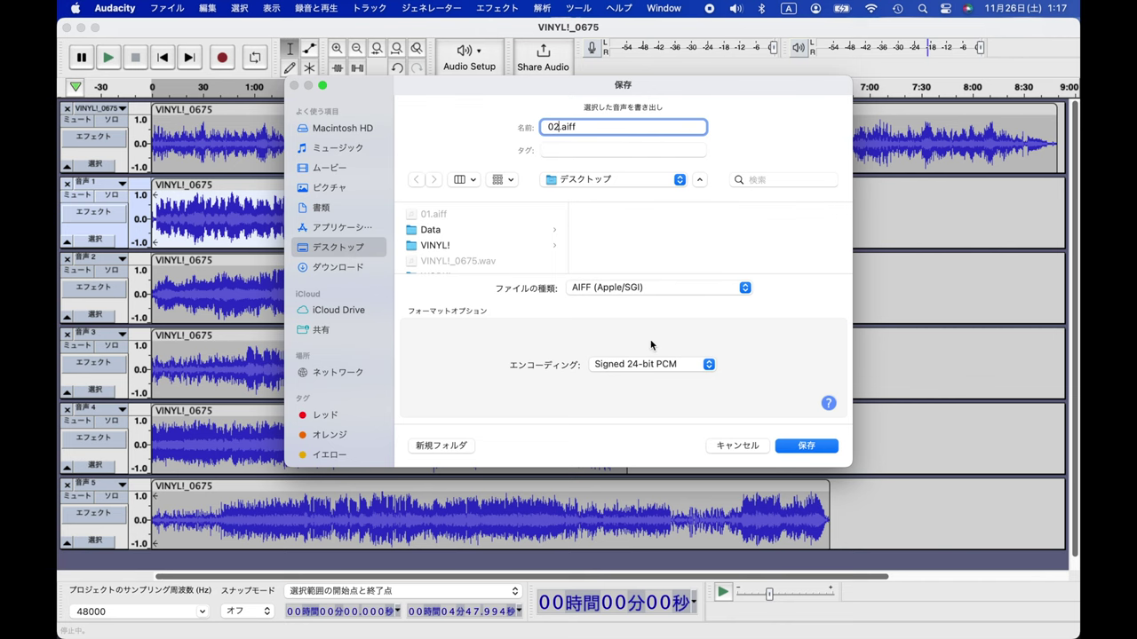
pyautogui.click(786, 444)
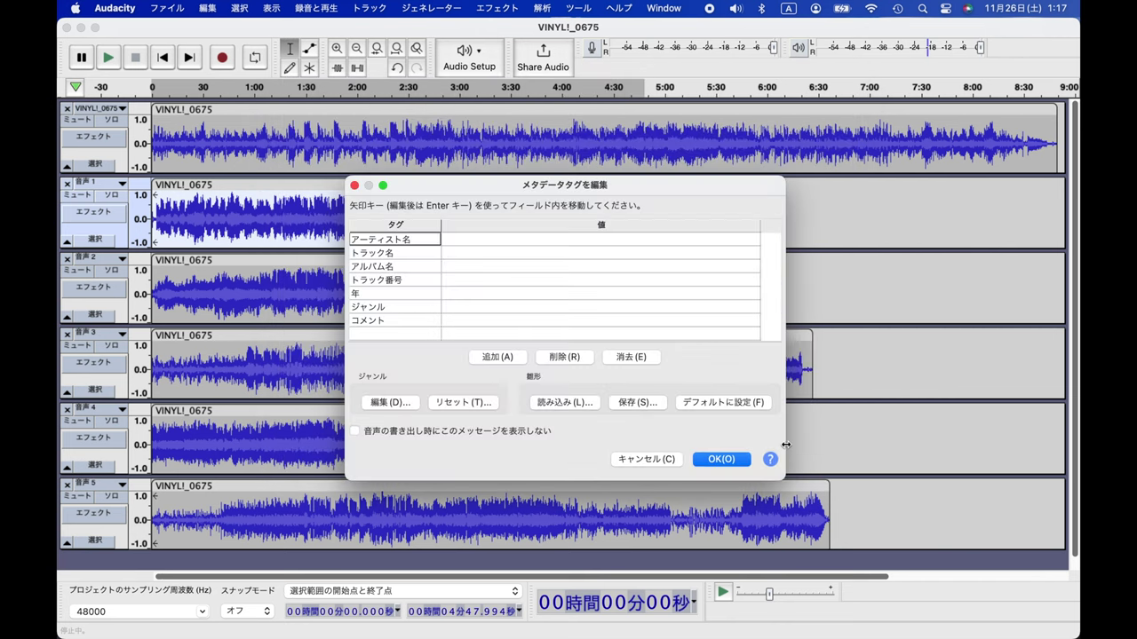
pyautogui.click(742, 459)
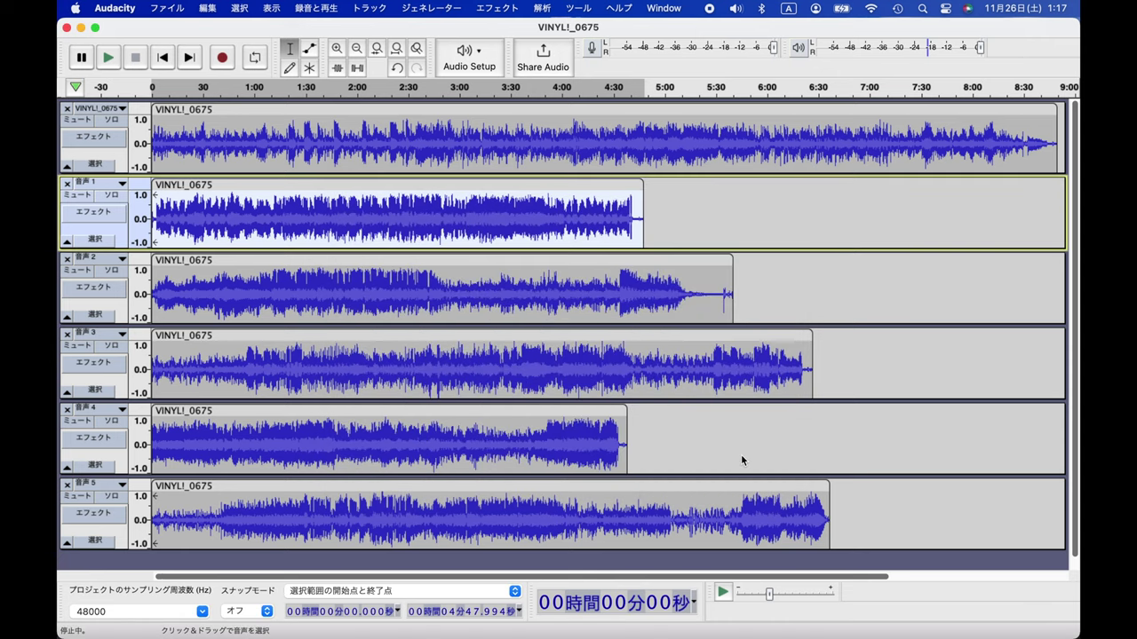
# - Export only the third track, 音声 2, to the desktop as 03.aiff, leaving the metadata tags empty
pyautogui.click(124, 314)
pyautogui.press('super+shift+e')
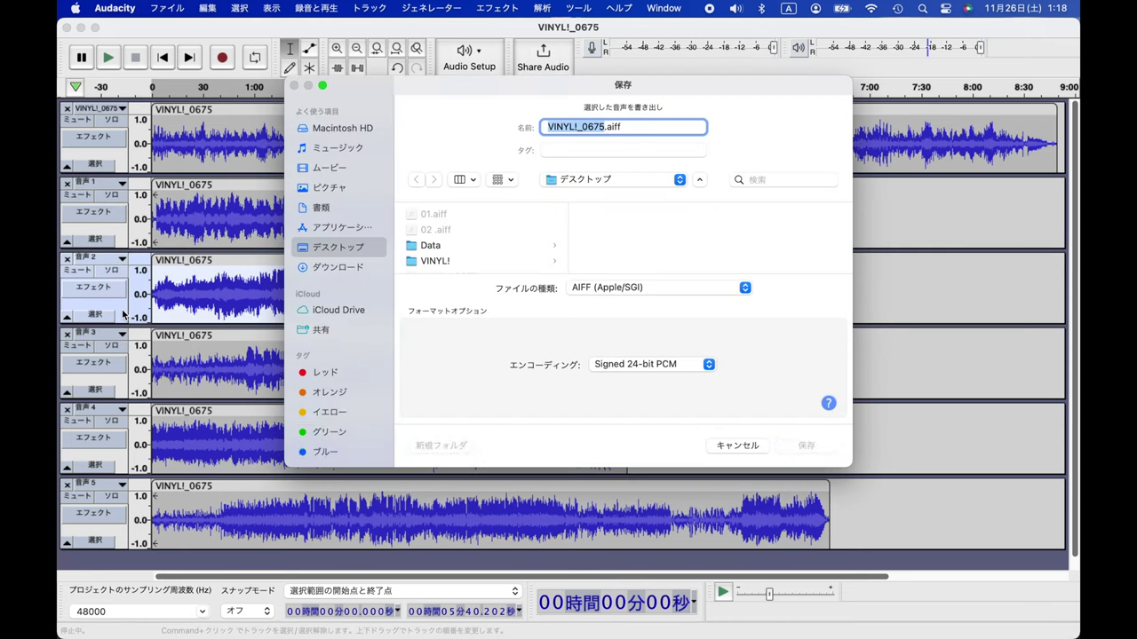
pyautogui.write('03')
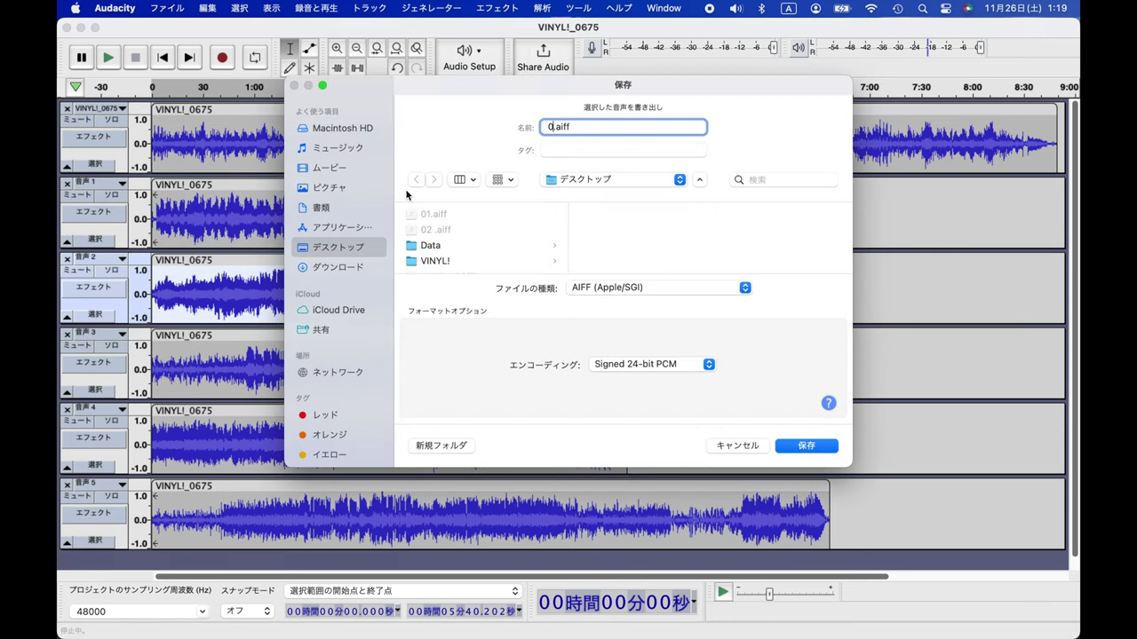
pyautogui.press('Return')
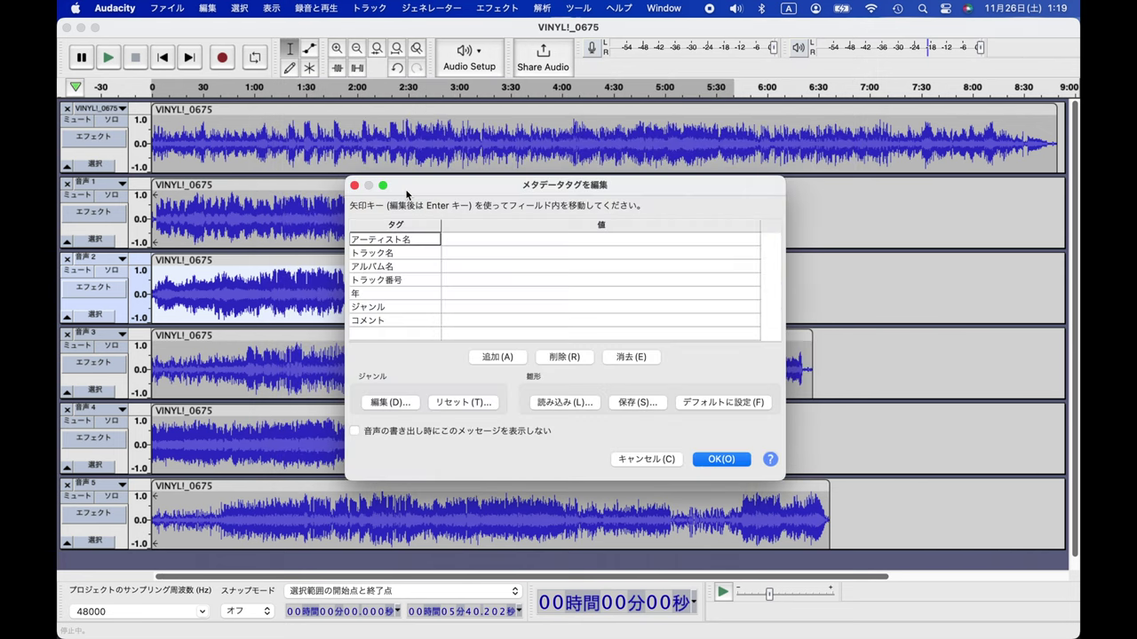
pyautogui.press('Return')
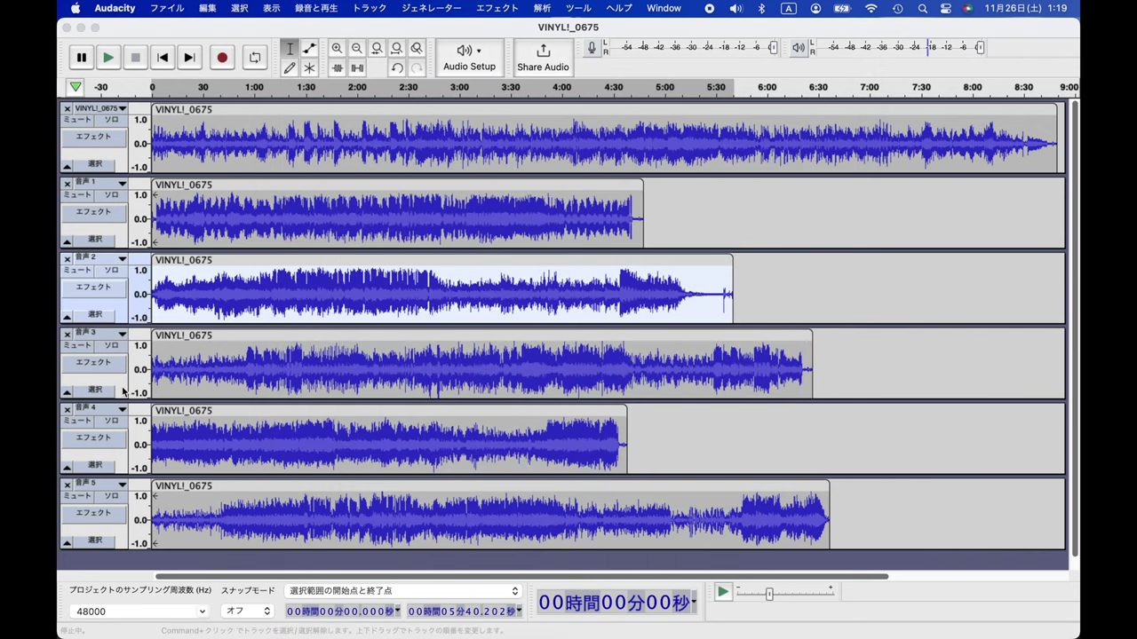
# - Export only the fourth track, 音声 3, to the desktop as 04.aiff
pyautogui.click(123, 391)
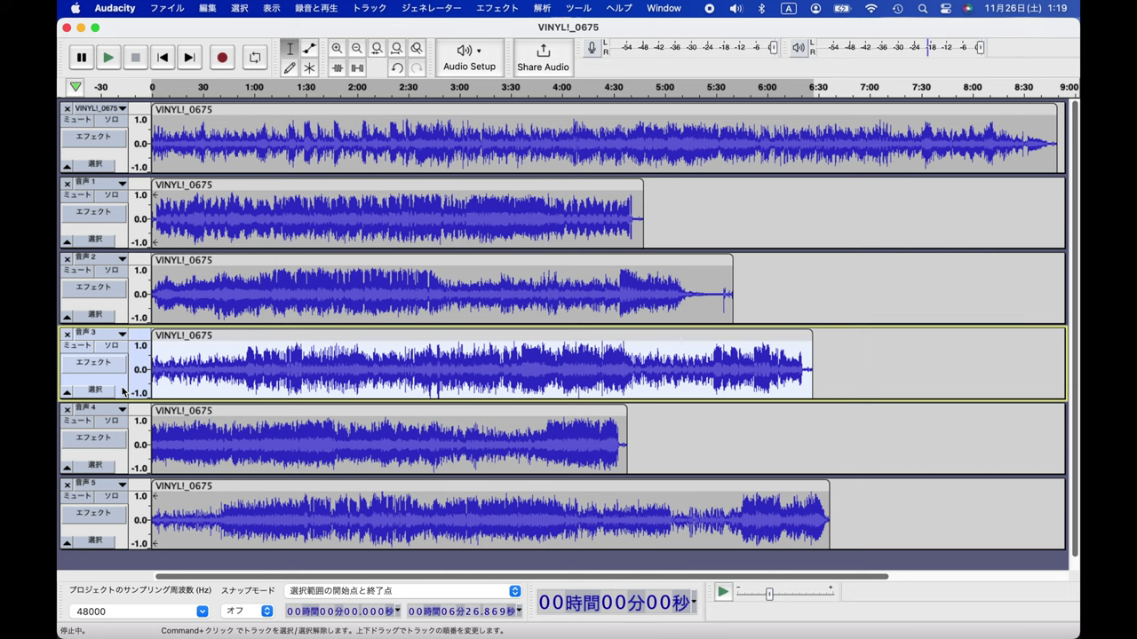
pyautogui.press('super+shift+e')
pyautogui.write('04.aiff')
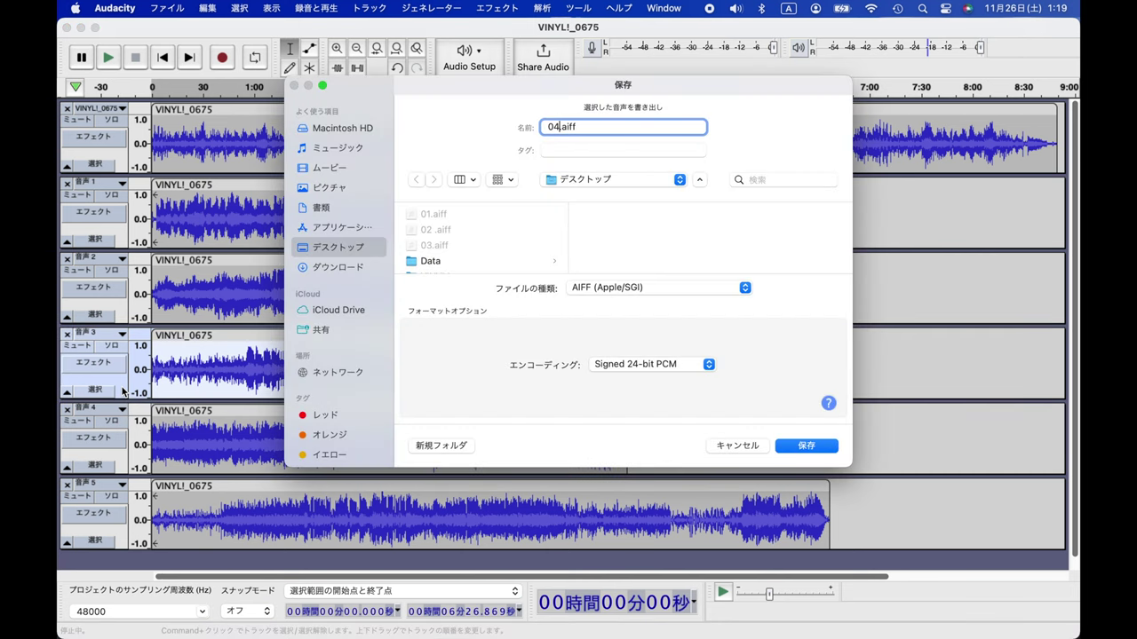